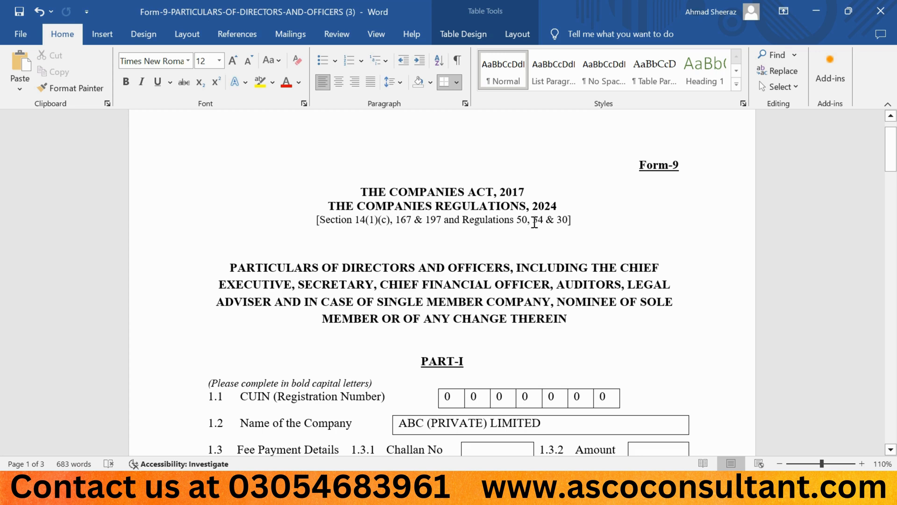
Review the company details in Part I and the particulars table in Part II of Form-9
{"action": "scroll", "coordinate": [376, 251], "scroll_direction": "down", "scroll_amount": 2}
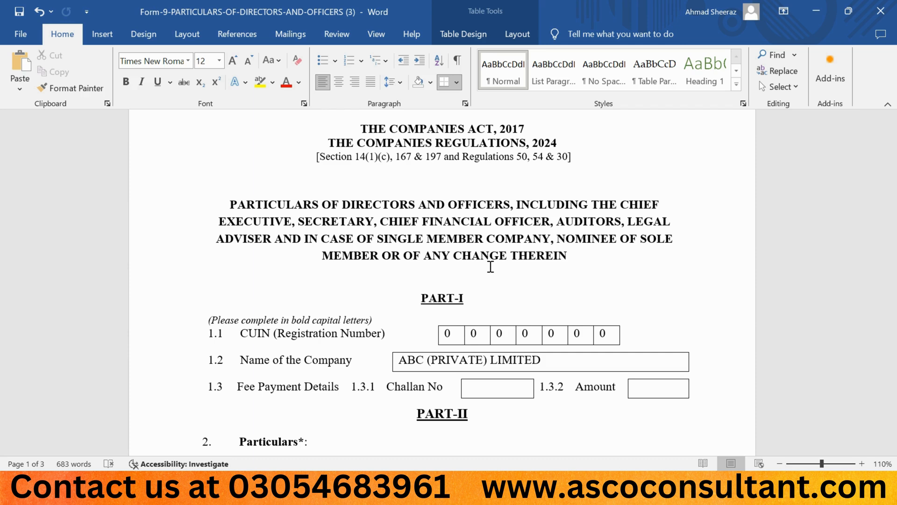
{"action": "scroll", "coordinate": [361, 273], "scroll_direction": "down", "scroll_amount": 1}
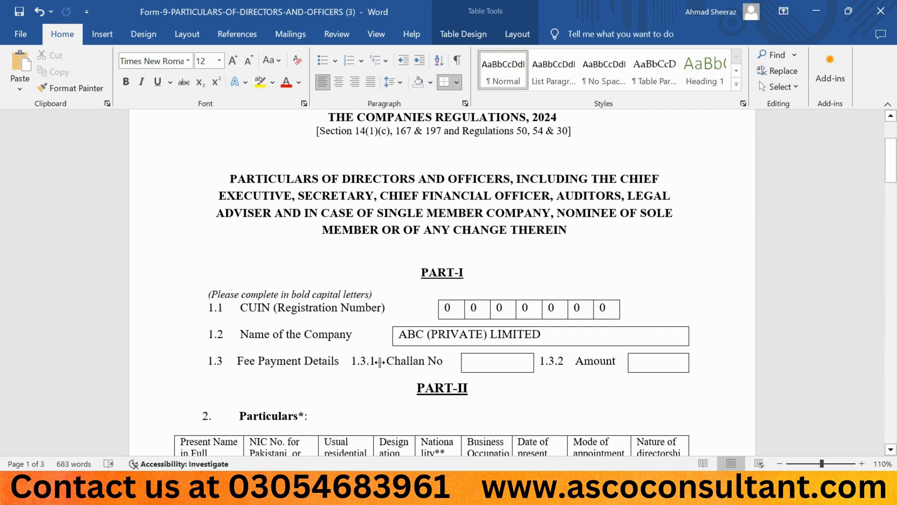
{"action": "scroll", "coordinate": [380, 362], "scroll_direction": "down", "scroll_amount": 3}
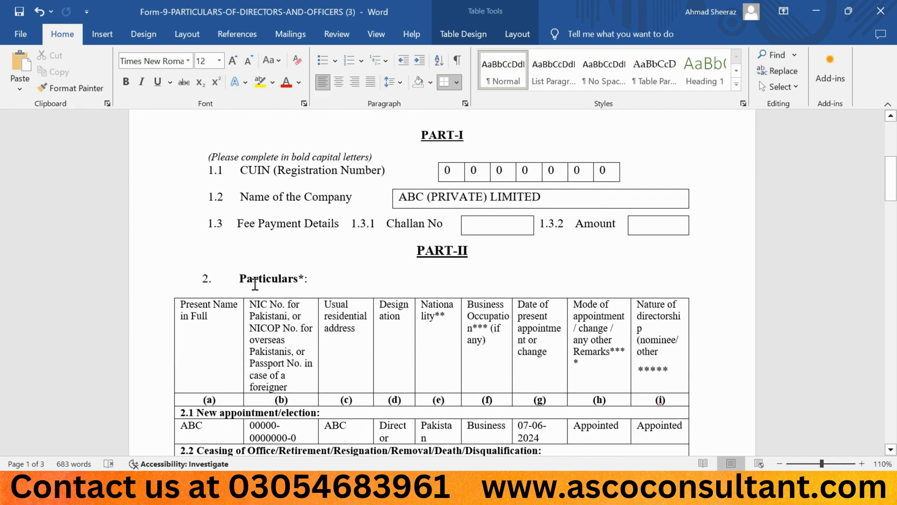
{"action": "scroll", "coordinate": [242, 321], "scroll_direction": "down", "scroll_amount": 1}
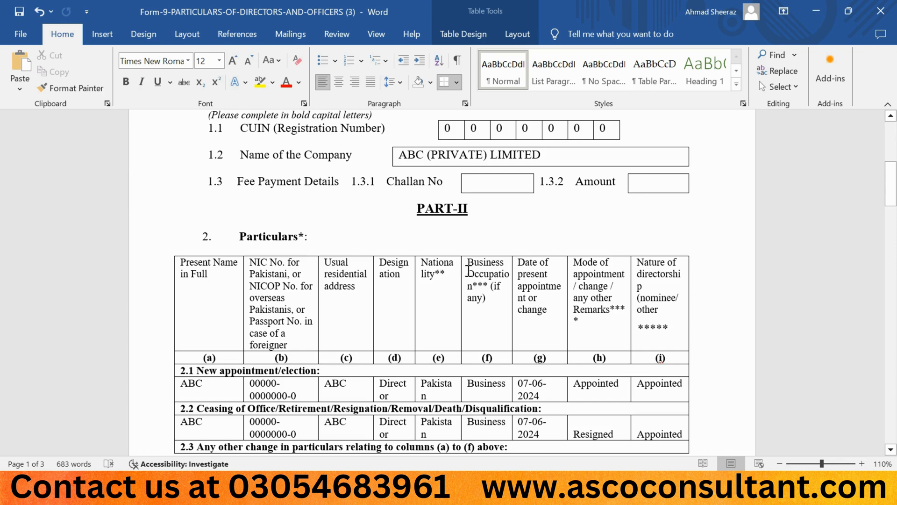
{"action": "left_click", "coordinate": [521, 270]}
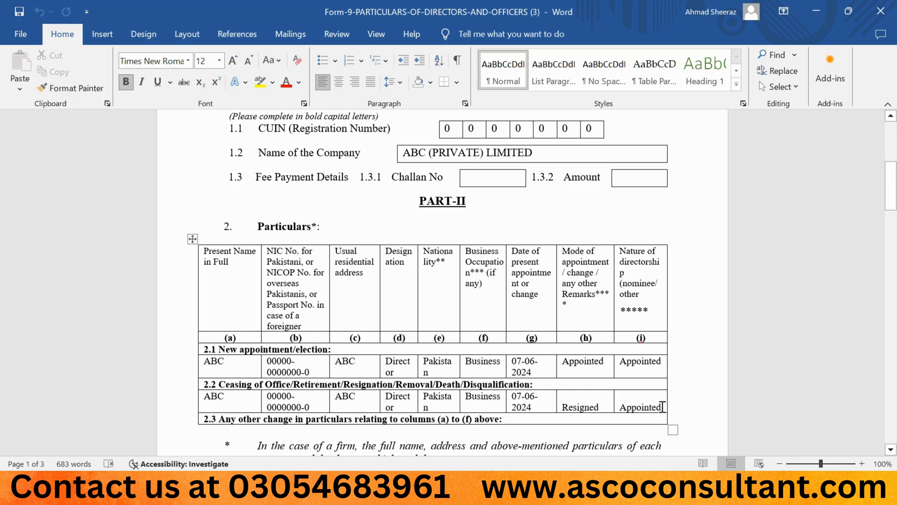
Clear the "Appointed" entries from the nature of directorship column in the rows under 2.2 and 2.1
{"action": "left_click_drag", "start_coordinate": [663, 407], "coordinate": [620, 407]}
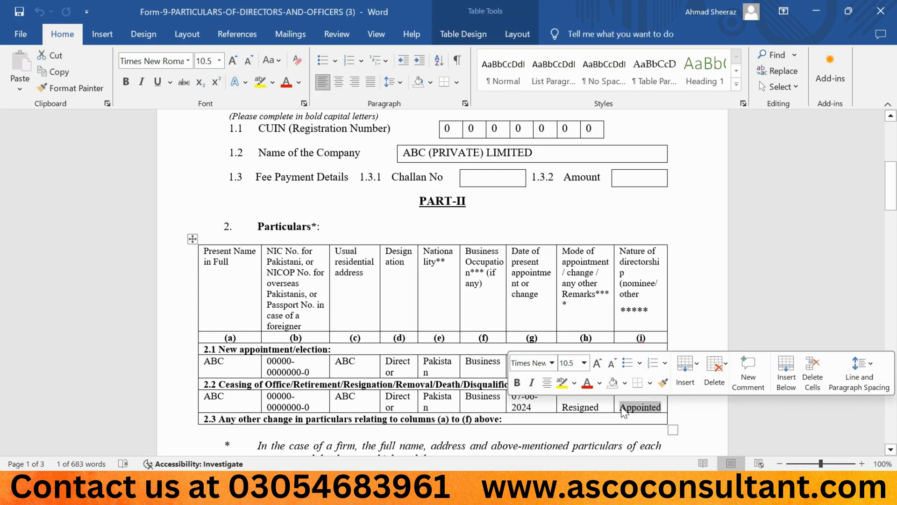
{"action": "key", "text": "Delete"}
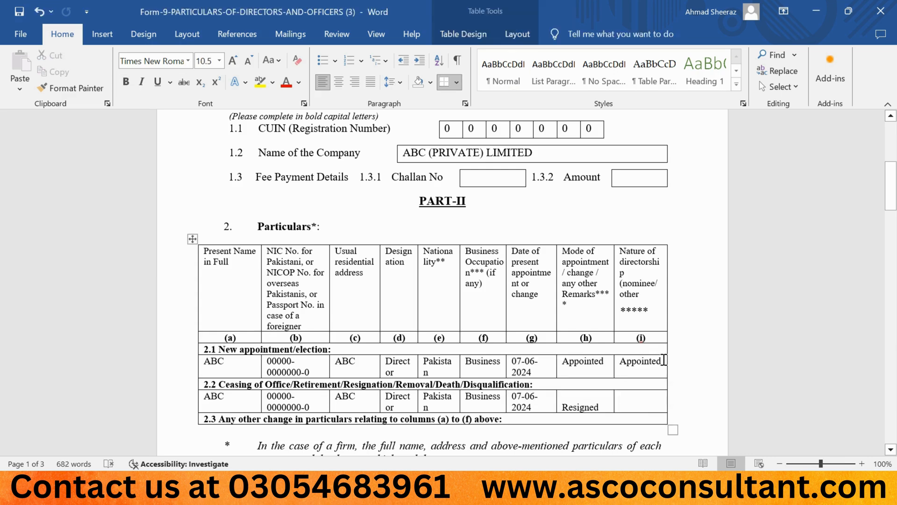
{"action": "left_click_drag", "start_coordinate": [662, 361], "coordinate": [620, 365]}
{"action": "key", "text": "Delete"}
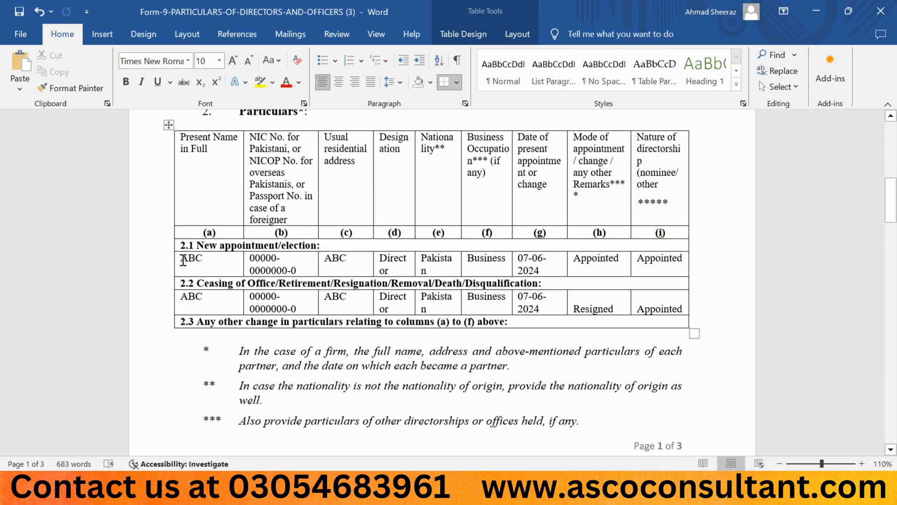
Examine the Part II director entries and footnotes, the Part III nominee table, and the Part IV declaration and signature fields
{"action": "left_click_drag", "start_coordinate": [182, 260], "coordinate": [349, 261]}
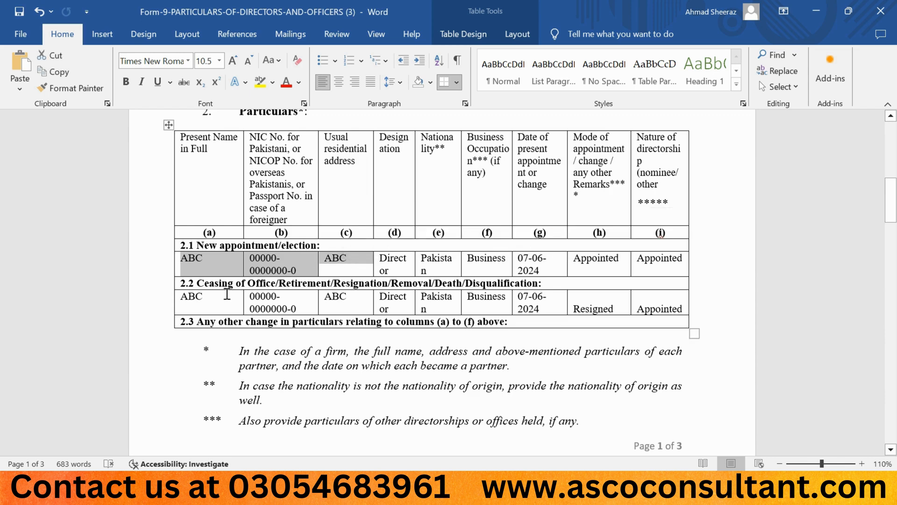
{"action": "left_click", "coordinate": [227, 294]}
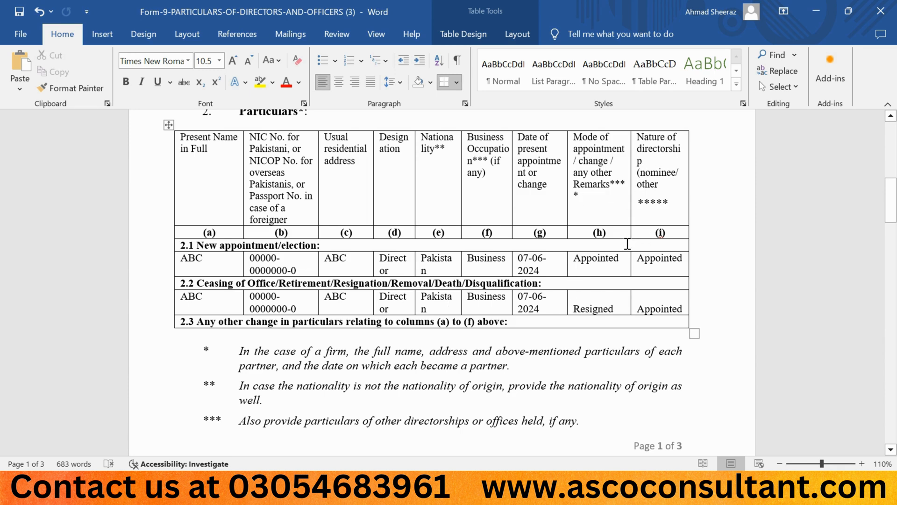
{"action": "scroll", "coordinate": [398, 295], "scroll_direction": "down", "scroll_amount": 3}
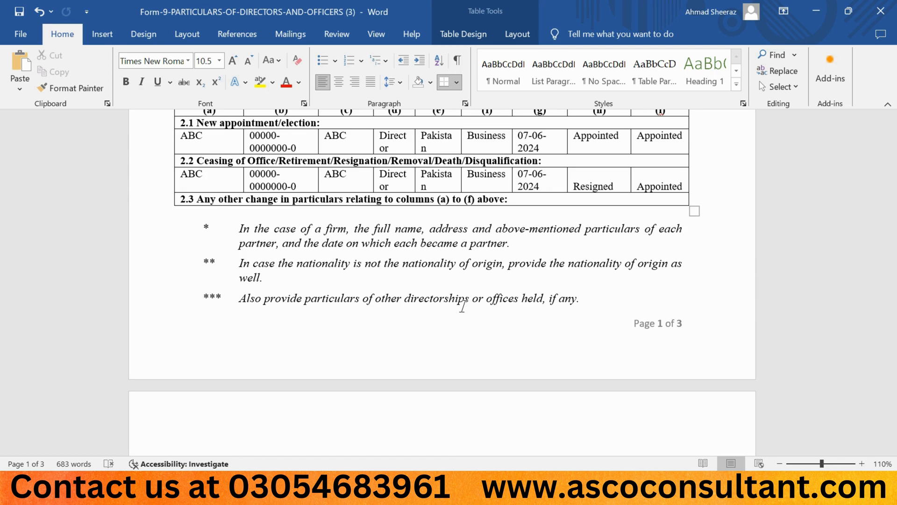
{"action": "scroll", "coordinate": [462, 307], "scroll_direction": "down", "scroll_amount": 5}
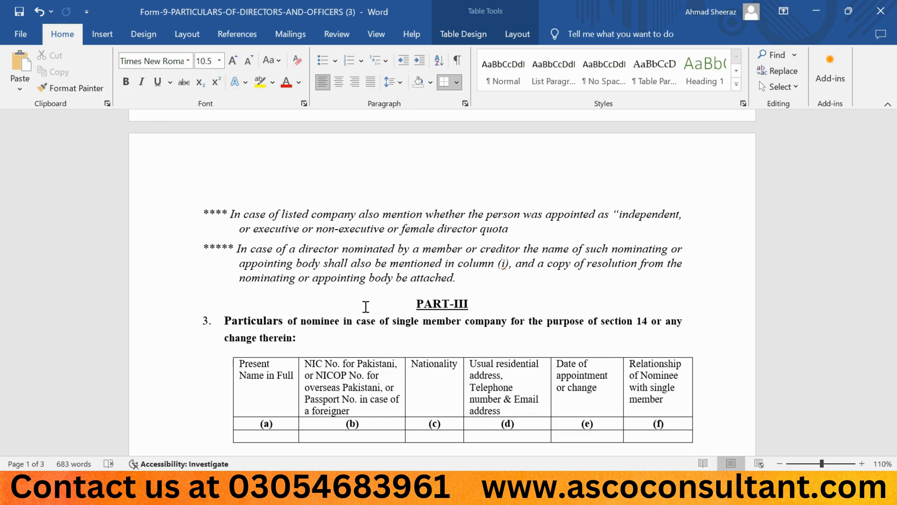
{"action": "scroll", "coordinate": [365, 306], "scroll_direction": "down", "scroll_amount": 3}
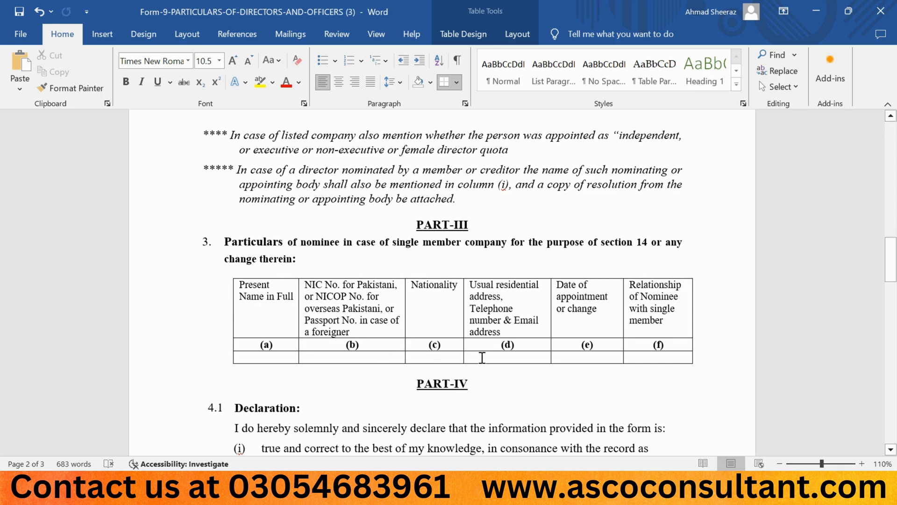
{"action": "scroll", "coordinate": [483, 357], "scroll_direction": "down", "scroll_amount": 3}
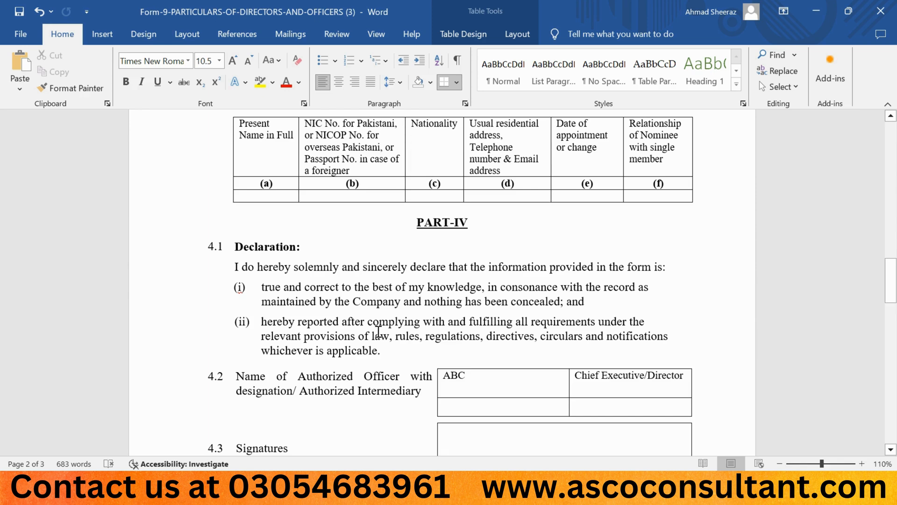
{"action": "scroll", "coordinate": [378, 332], "scroll_direction": "down", "scroll_amount": 3}
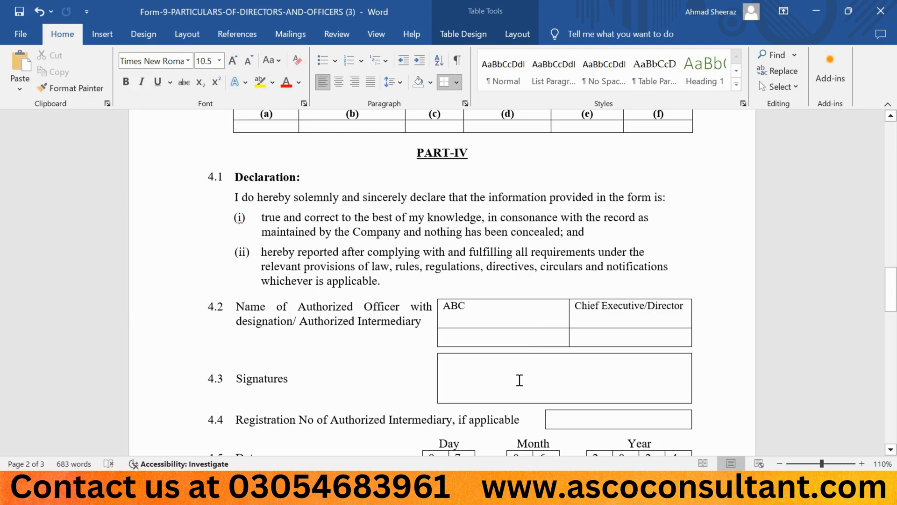
{"action": "scroll", "coordinate": [514, 377], "scroll_direction": "down", "scroll_amount": 2}
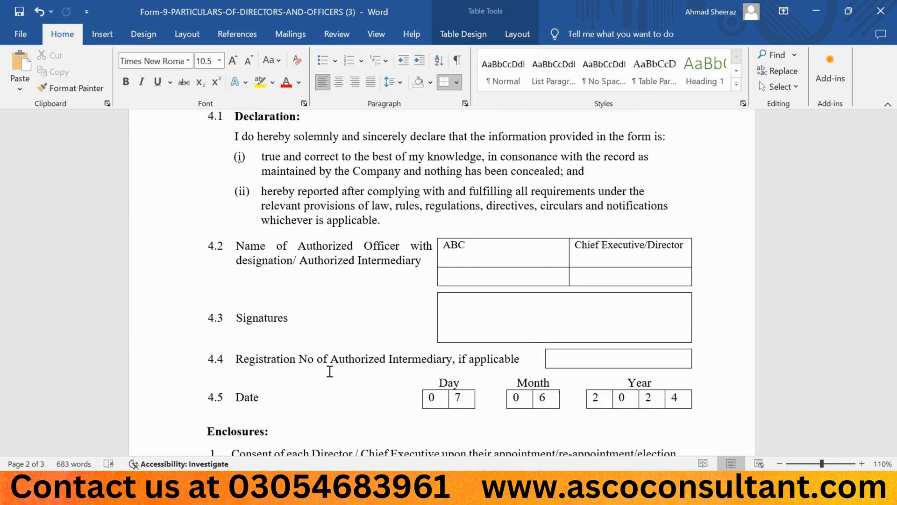
{"action": "scroll", "coordinate": [330, 372], "scroll_direction": "down", "scroll_amount": 3}
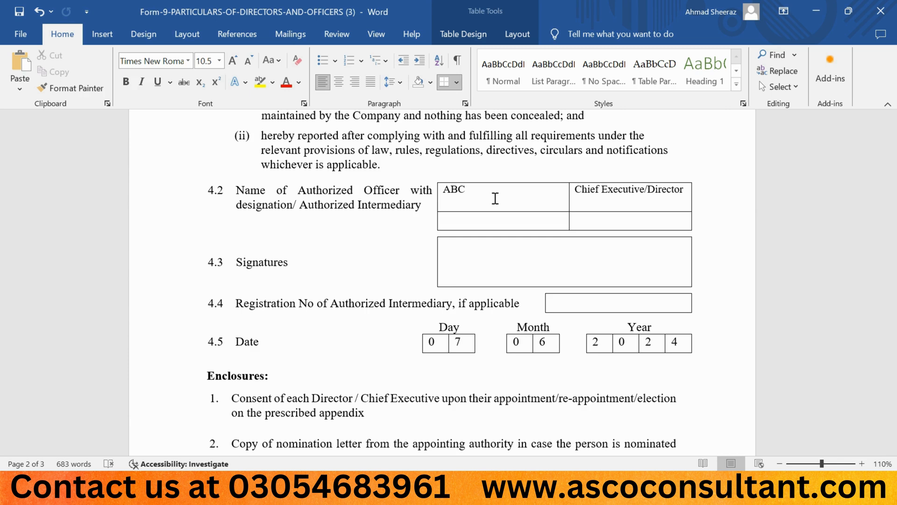
Read through the date fields and the list of required enclosures at the end of Form-9
{"action": "scroll", "coordinate": [495, 199], "scroll_direction": "down", "scroll_amount": 3}
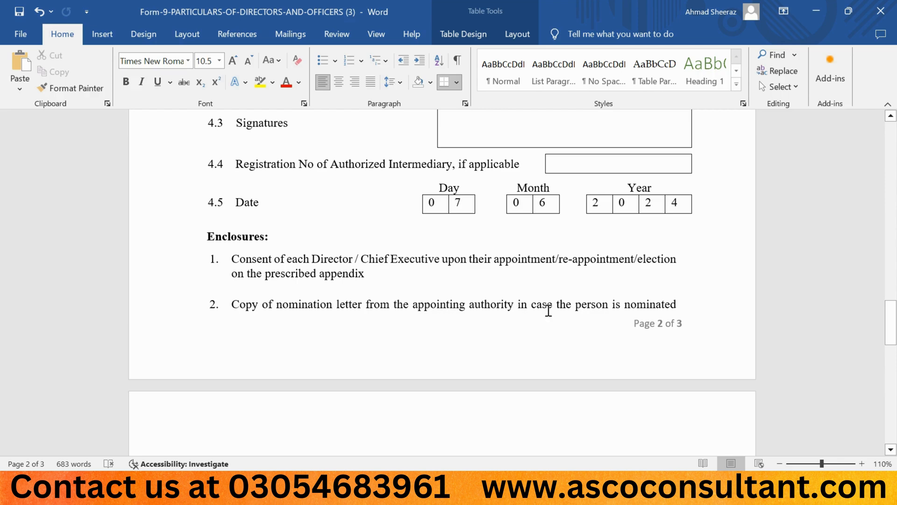
{"action": "scroll", "coordinate": [494, 318], "scroll_direction": "down", "scroll_amount": 2}
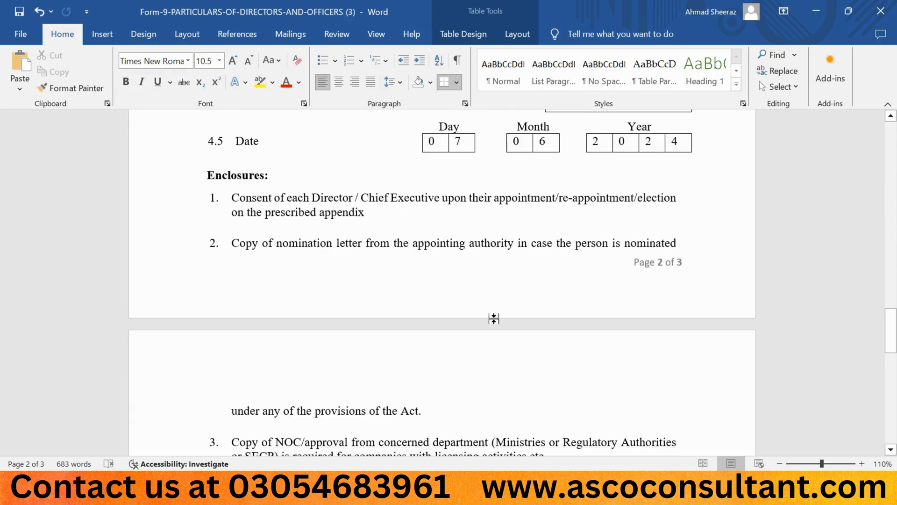
{"action": "scroll", "coordinate": [494, 318], "scroll_direction": "down", "scroll_amount": 2}
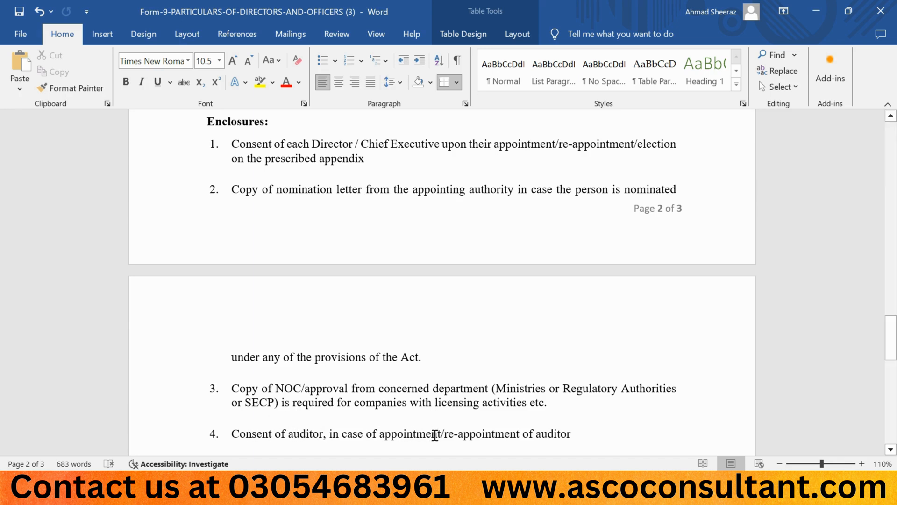
{"action": "scroll", "coordinate": [434, 435], "scroll_direction": "down", "scroll_amount": 3}
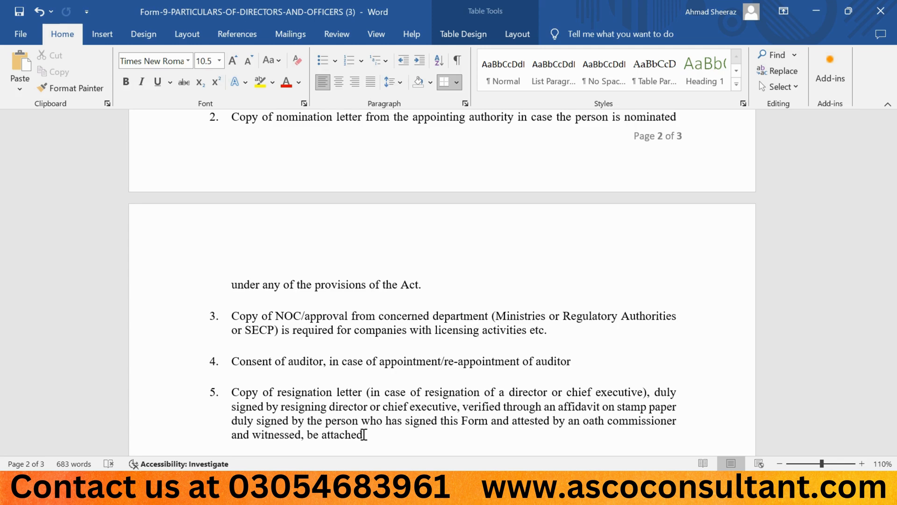
{"action": "scroll", "coordinate": [364, 435], "scroll_direction": "down", "scroll_amount": 3}
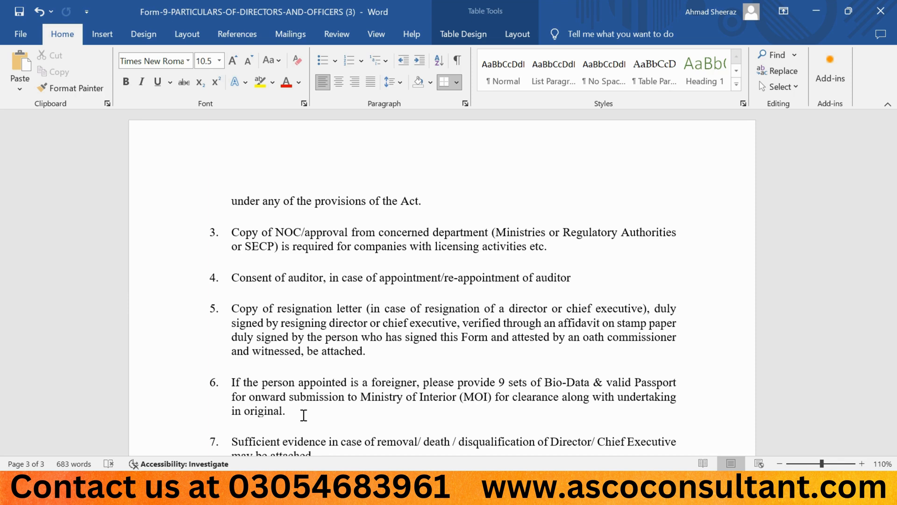
{"action": "scroll", "coordinate": [280, 414], "scroll_direction": "down", "scroll_amount": 1}
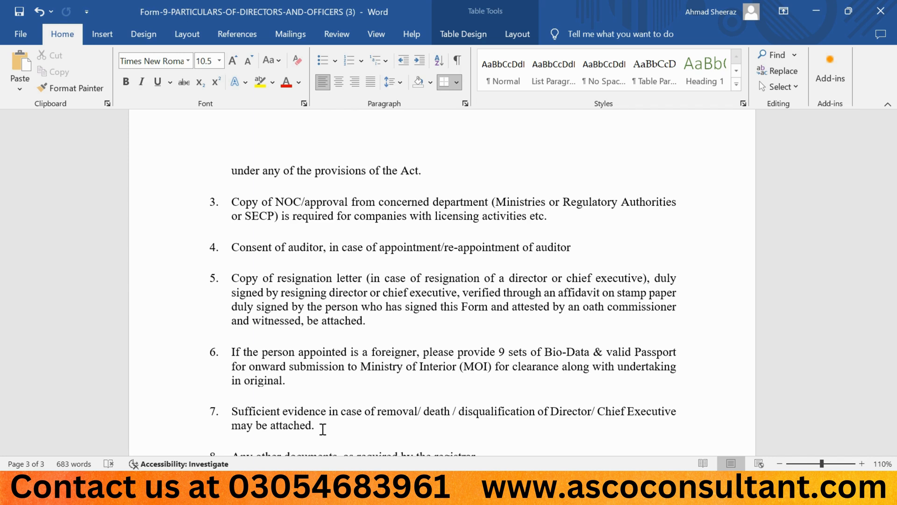
{"action": "scroll", "coordinate": [322, 429], "scroll_direction": "down", "scroll_amount": 1}
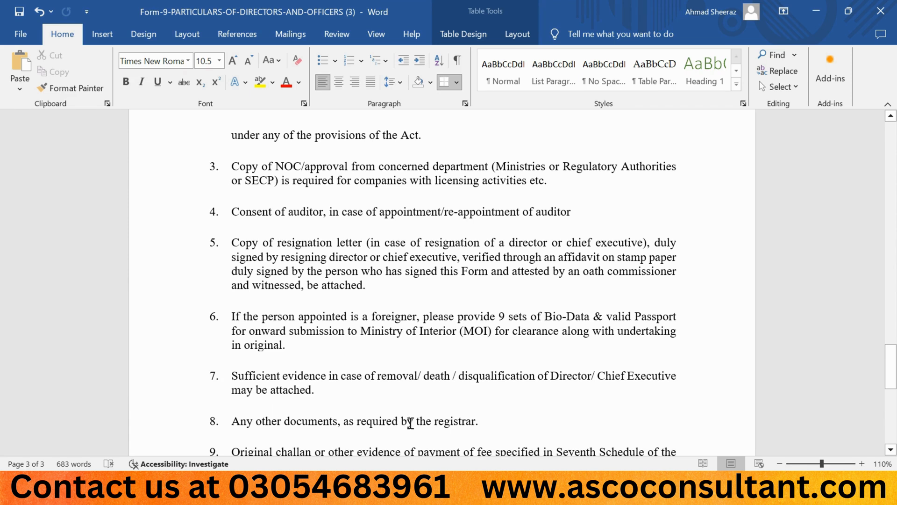
{"action": "scroll", "coordinate": [343, 311], "scroll_direction": "down", "scroll_amount": 2}
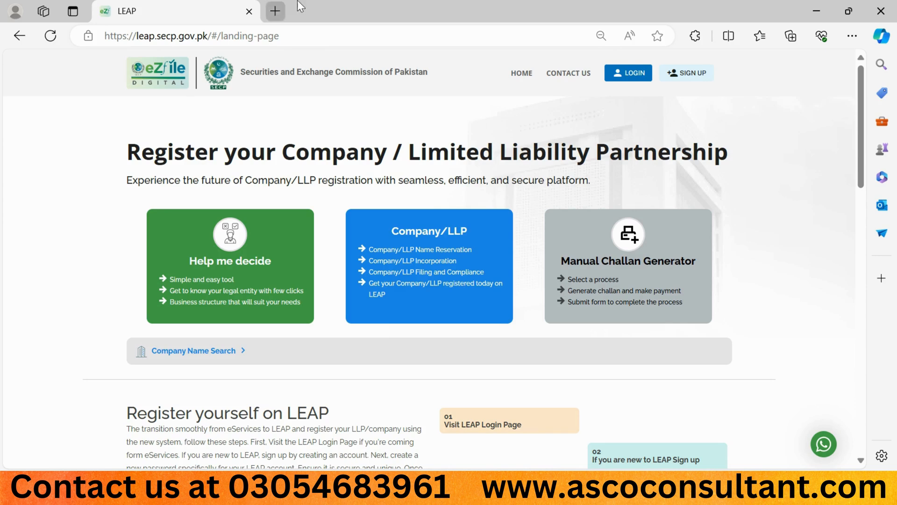
Switch to the LEAP portal in the browser and log in with the account's CNIC number and password
{"action": "left_click", "coordinate": [619, 75]}
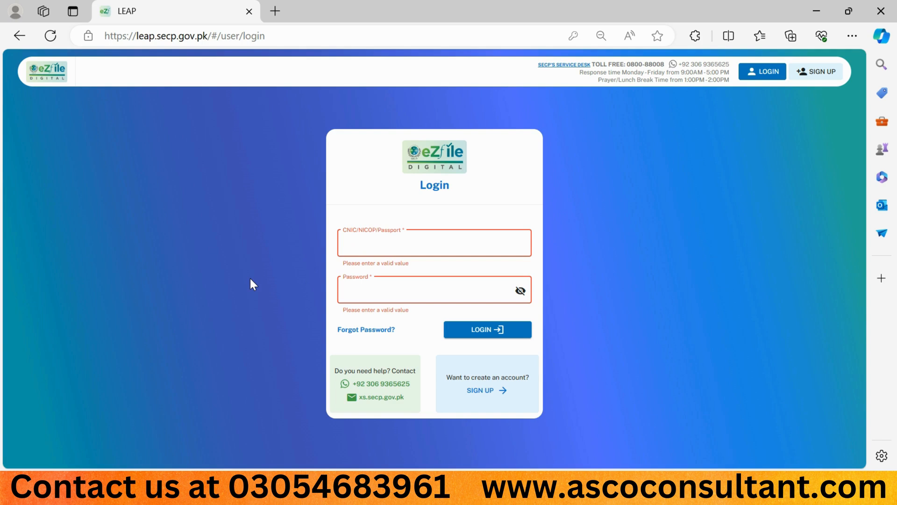
{"action": "left_click", "coordinate": [357, 242]}
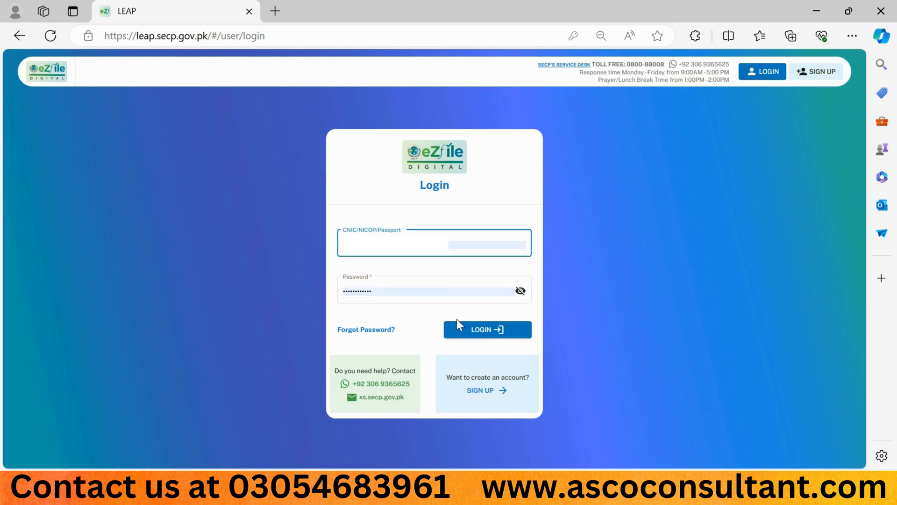
{"action": "left_click", "coordinate": [479, 329]}
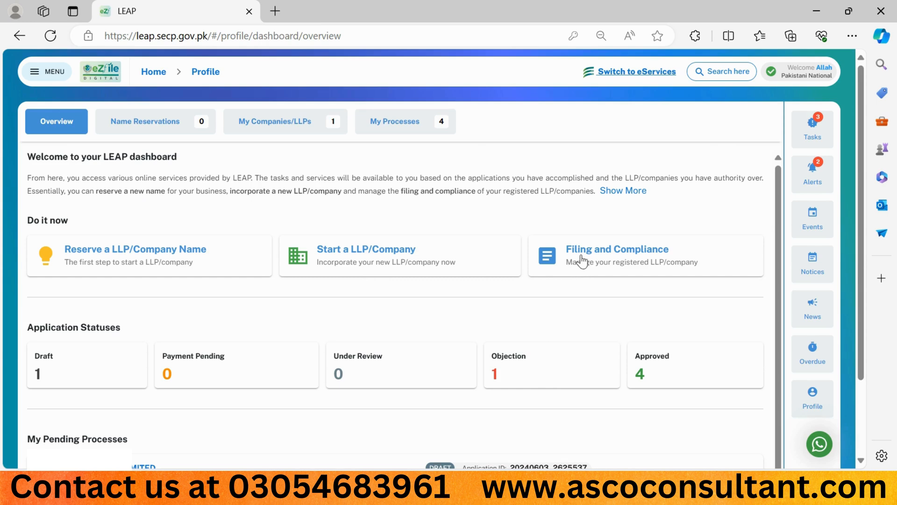
Start the Induction, Cessation and Change in Particulars of Company Directors and Officers filing for the listed company through Filing and Compliance
{"action": "left_click", "coordinate": [604, 266]}
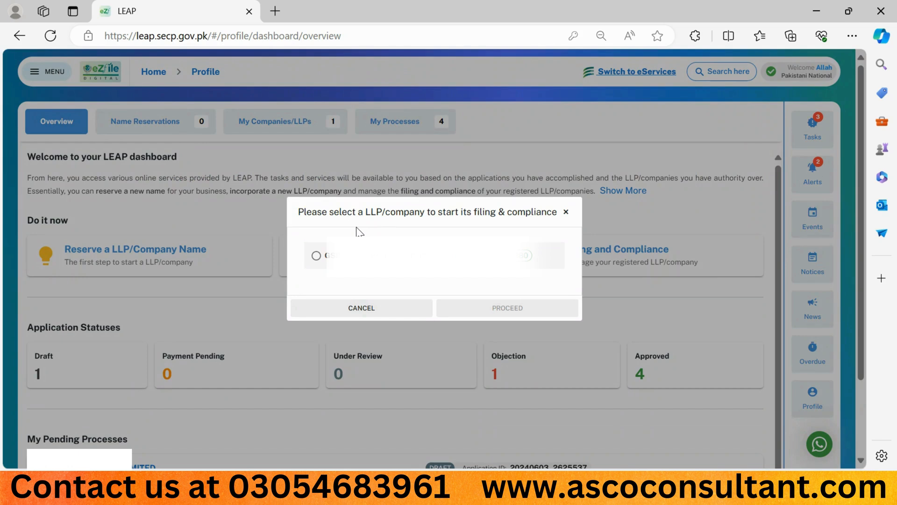
{"action": "left_click", "coordinate": [317, 255]}
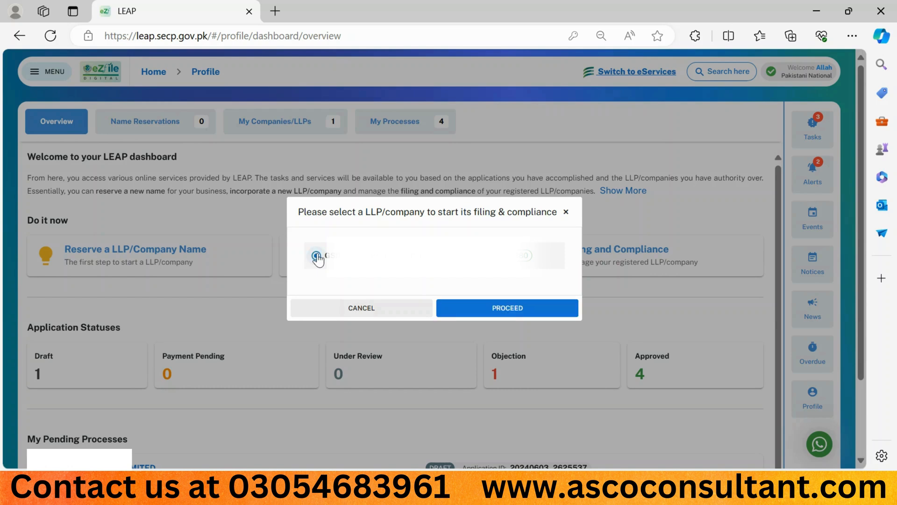
{"action": "left_click", "coordinate": [476, 311]}
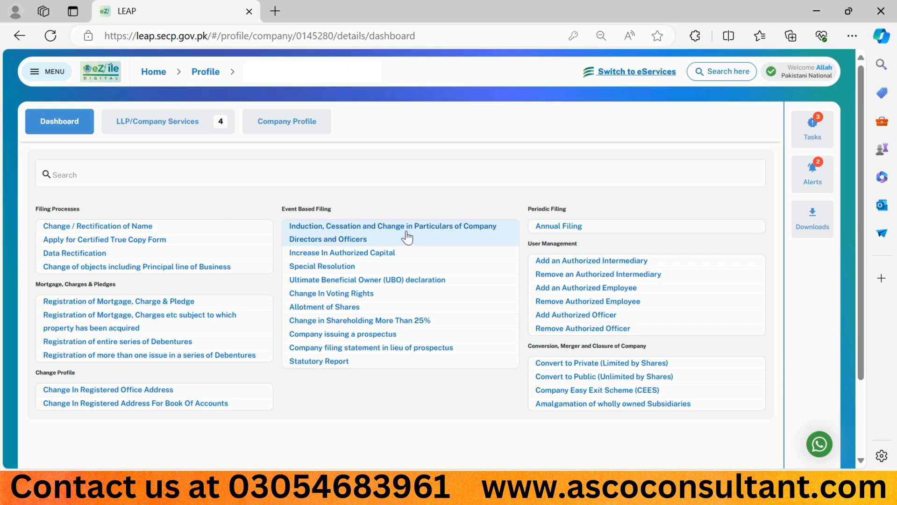
{"action": "left_click", "coordinate": [368, 238]}
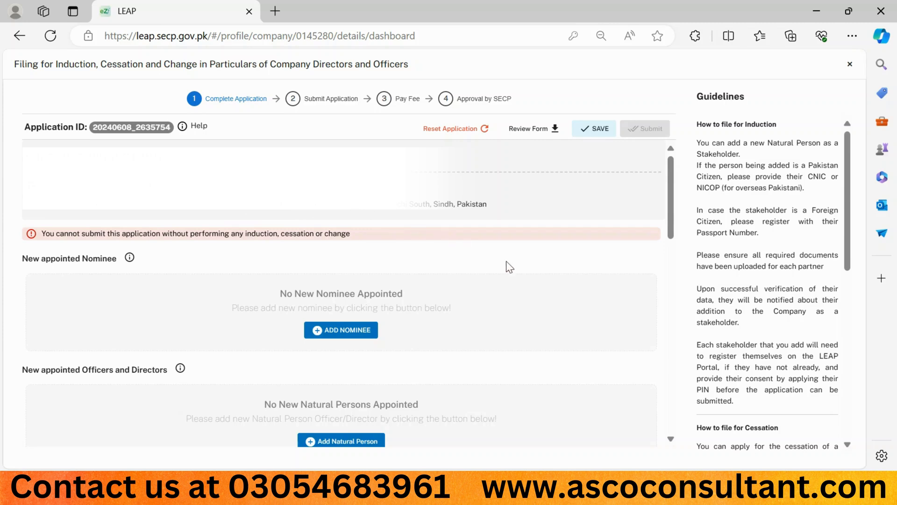
View the Add Nominee Person form for the new appointed nominee, and close it without adding anyone
{"action": "scroll", "coordinate": [506, 260], "scroll_direction": "down", "scroll_amount": 2}
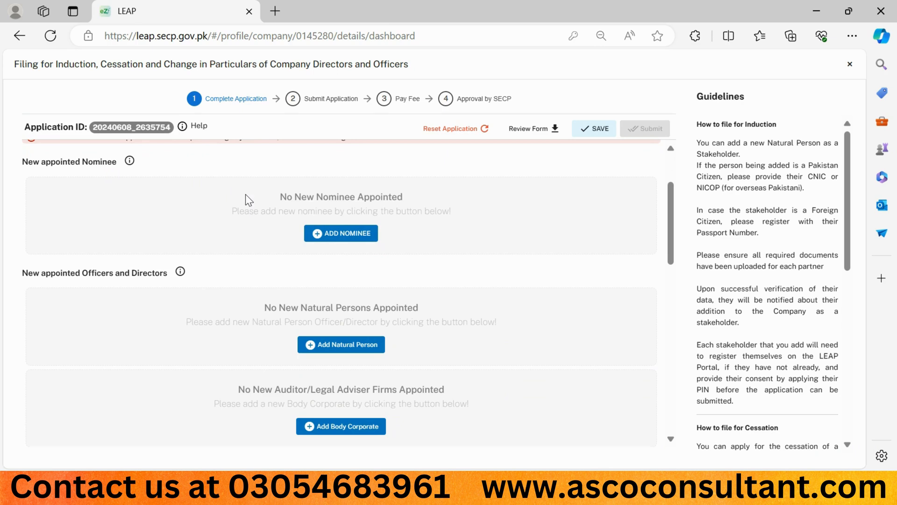
{"action": "left_click", "coordinate": [328, 236]}
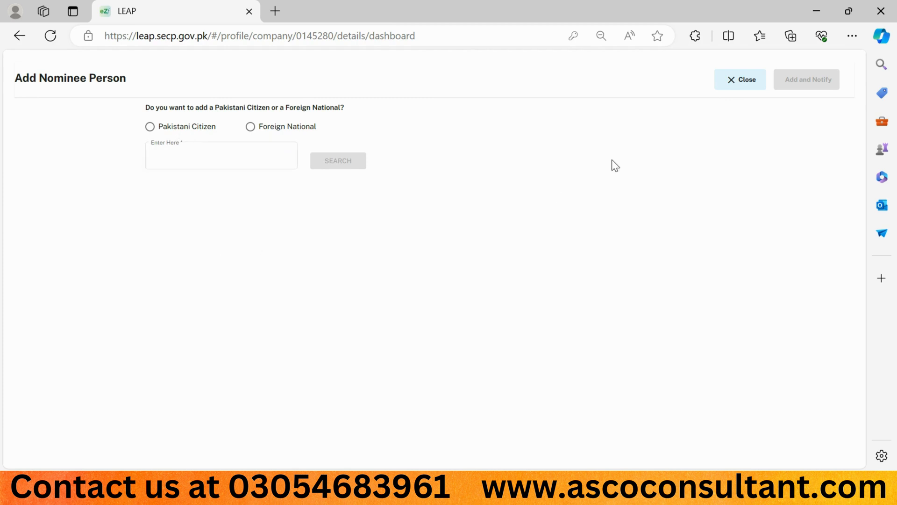
{"action": "left_click", "coordinate": [739, 81]}
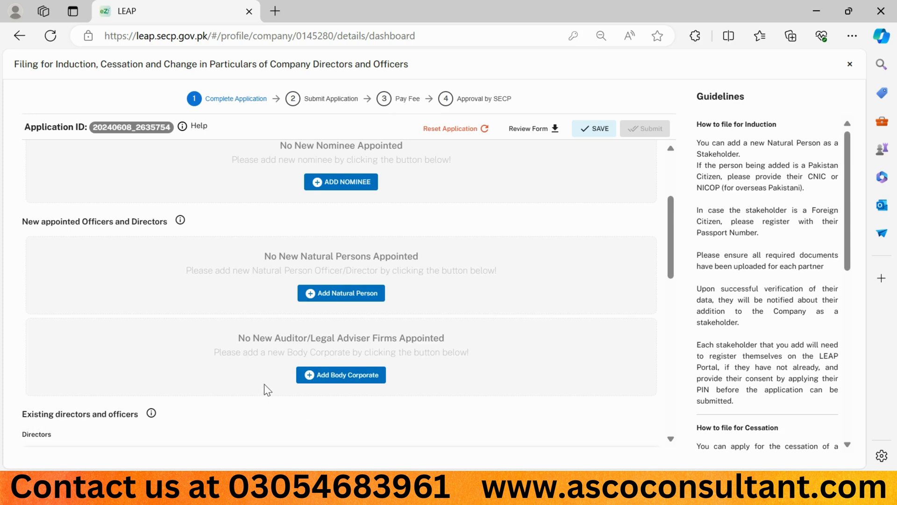
Start the cessation of the first existing director and select the Director designation to cease
{"action": "scroll", "coordinate": [306, 372], "scroll_direction": "down", "scroll_amount": 2}
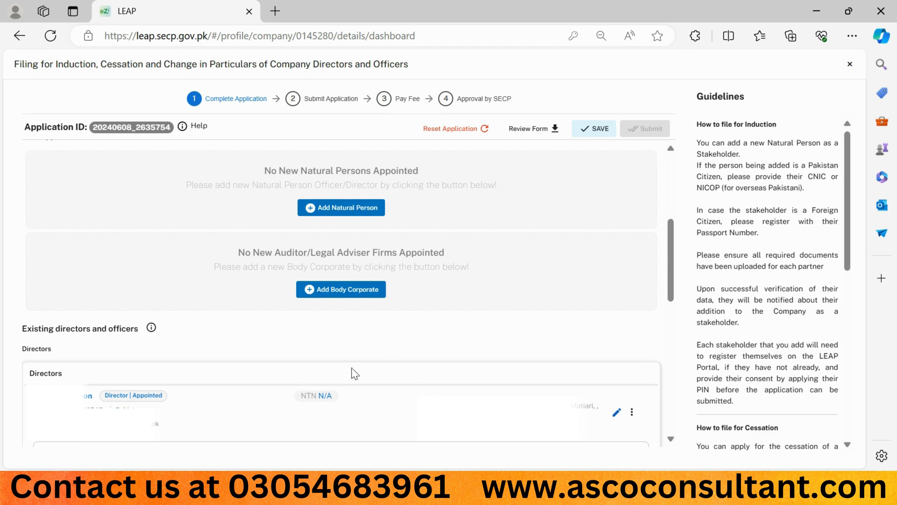
{"action": "left_click", "coordinate": [633, 411]}
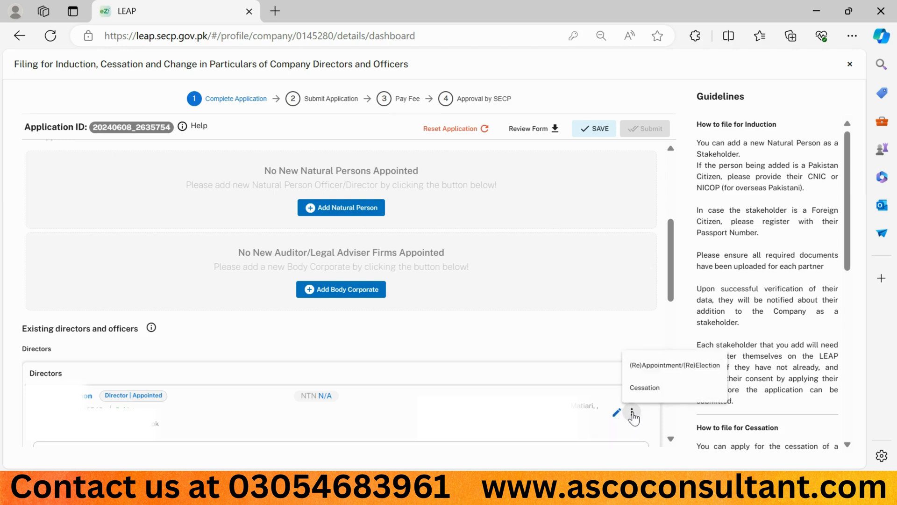
{"action": "left_click", "coordinate": [654, 391]}
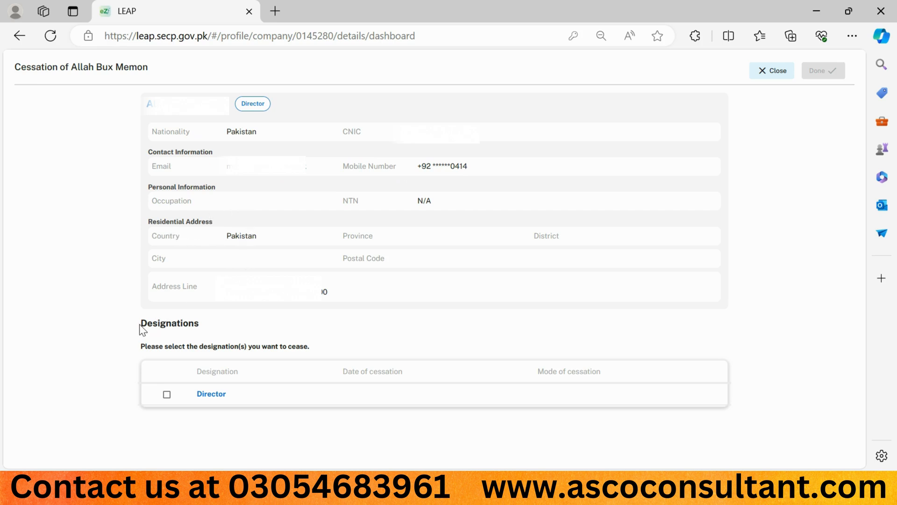
{"action": "left_click_drag", "start_coordinate": [140, 324], "coordinate": [200, 325]}
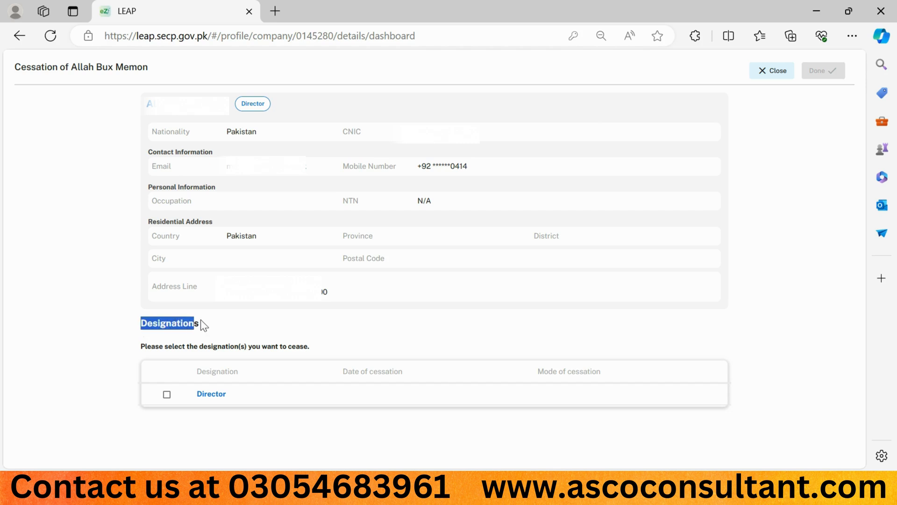
{"action": "left_click", "coordinate": [145, 347]}
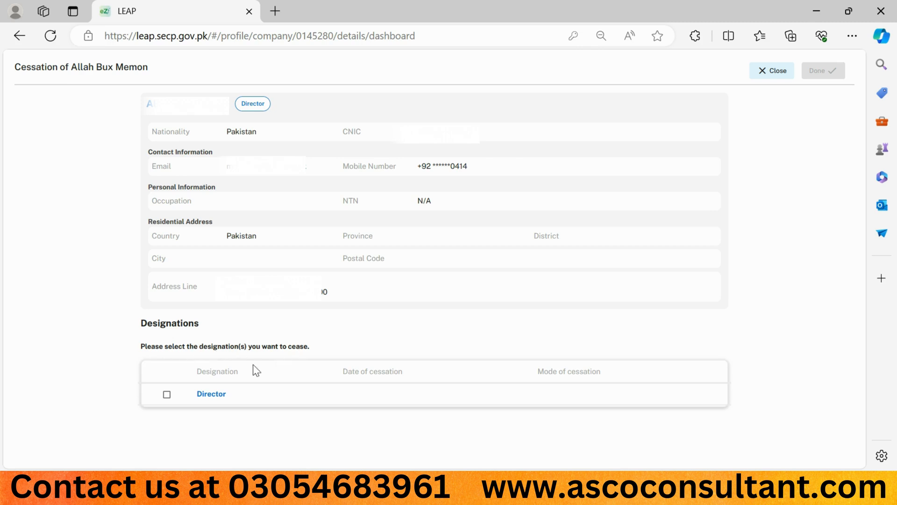
{"action": "left_click", "coordinate": [167, 395]}
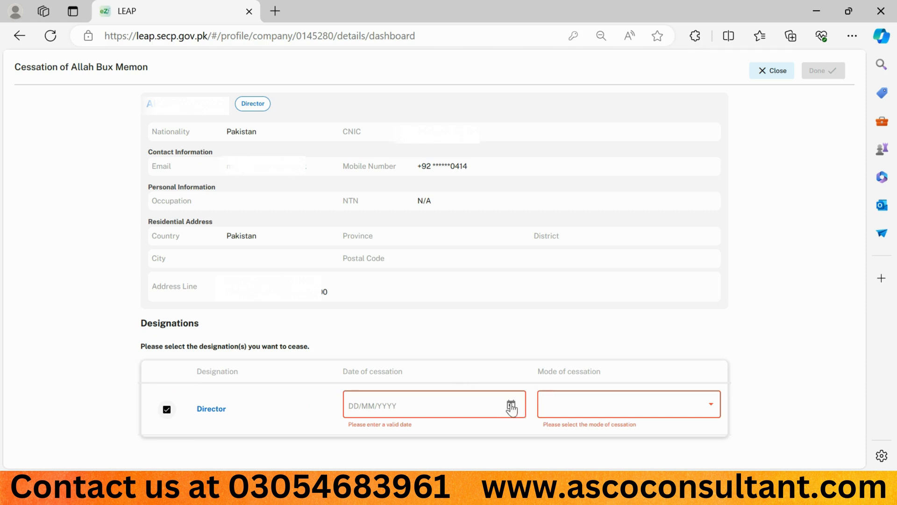
Set the Director designation's date of cessation to 07/06/2024
{"action": "left_click", "coordinate": [511, 407]}
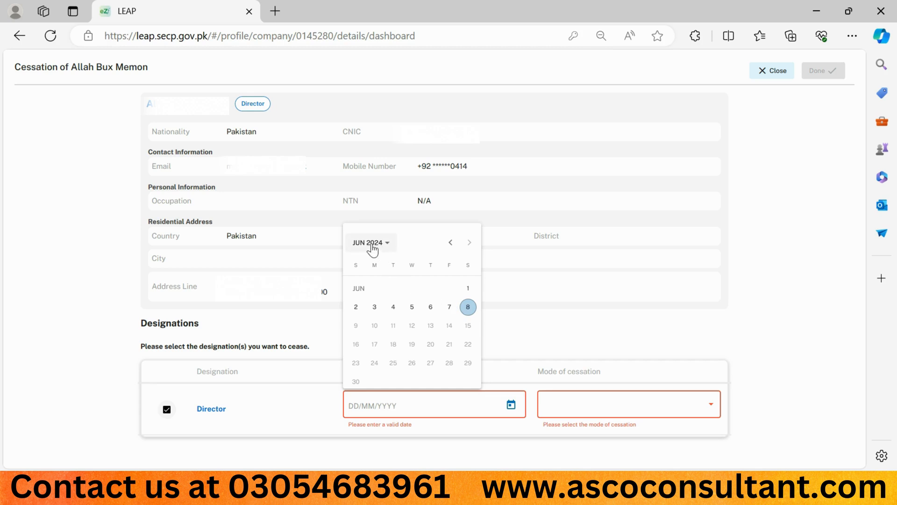
{"action": "left_click", "coordinate": [387, 244]}
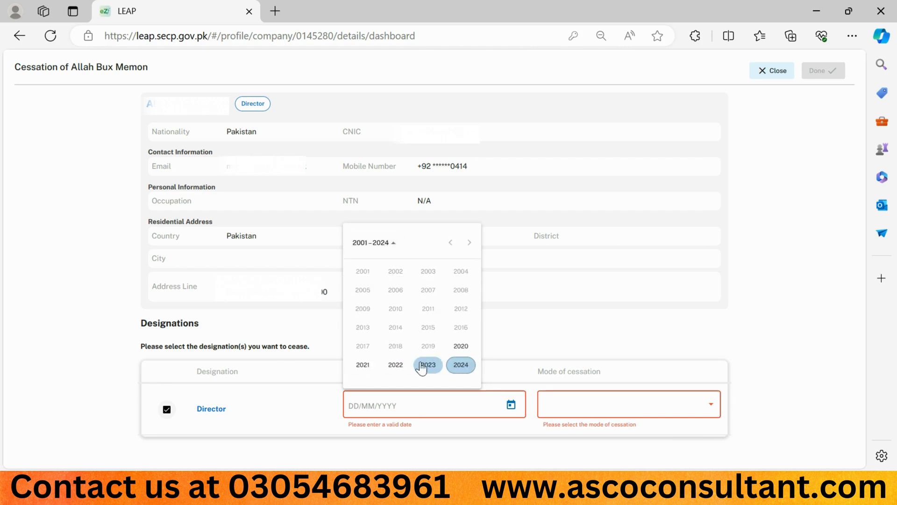
{"action": "left_click", "coordinate": [458, 365]}
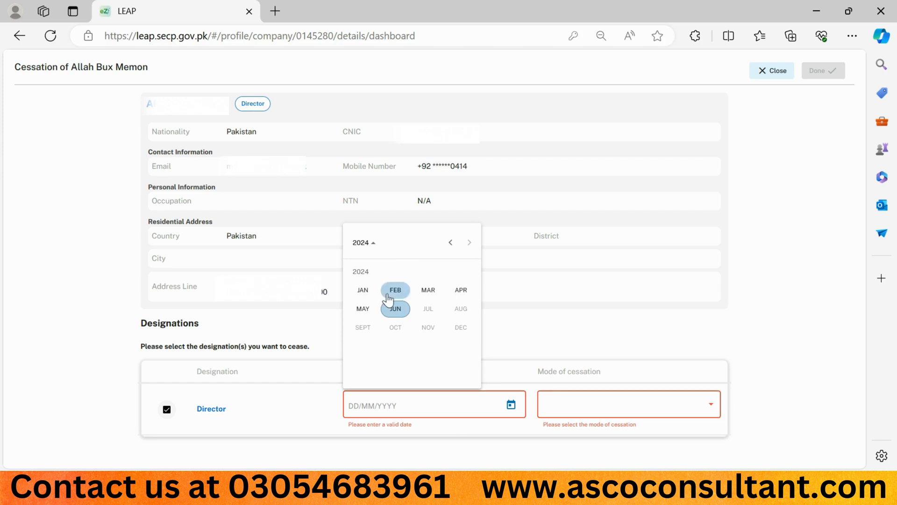
{"action": "left_click", "coordinate": [450, 242]}
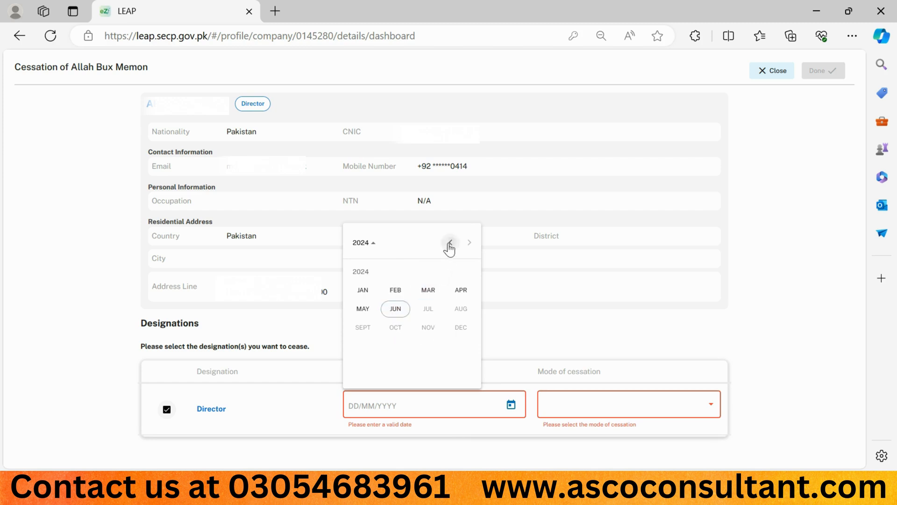
{"action": "left_click", "coordinate": [450, 242]}
{"action": "left_click", "coordinate": [470, 242]}
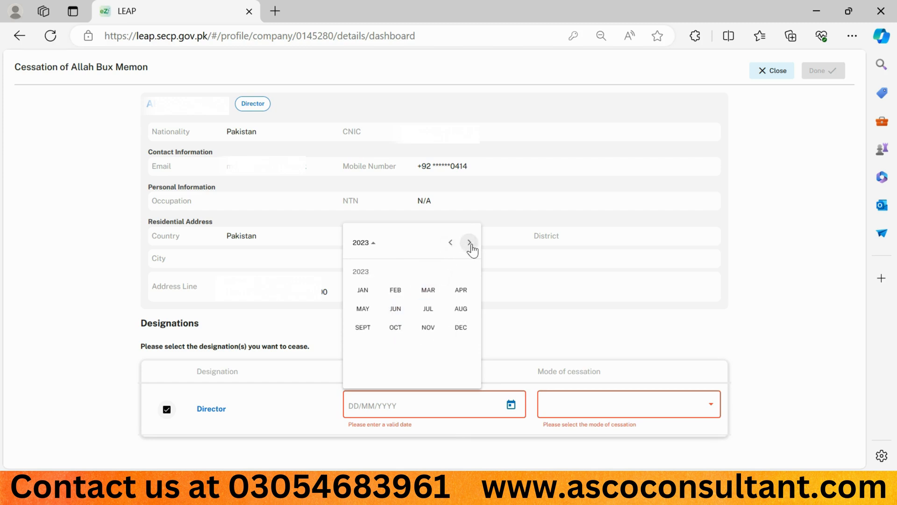
{"action": "left_click", "coordinate": [470, 242]}
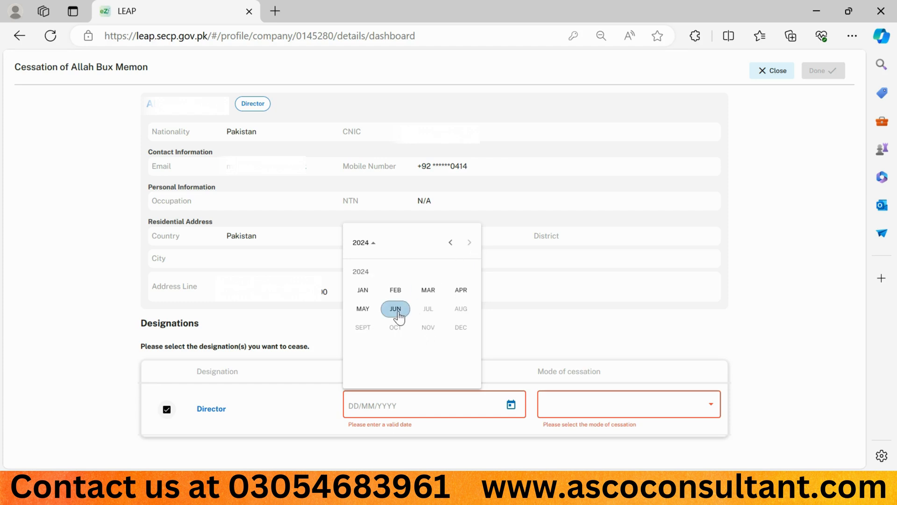
{"action": "left_click", "coordinate": [396, 310]}
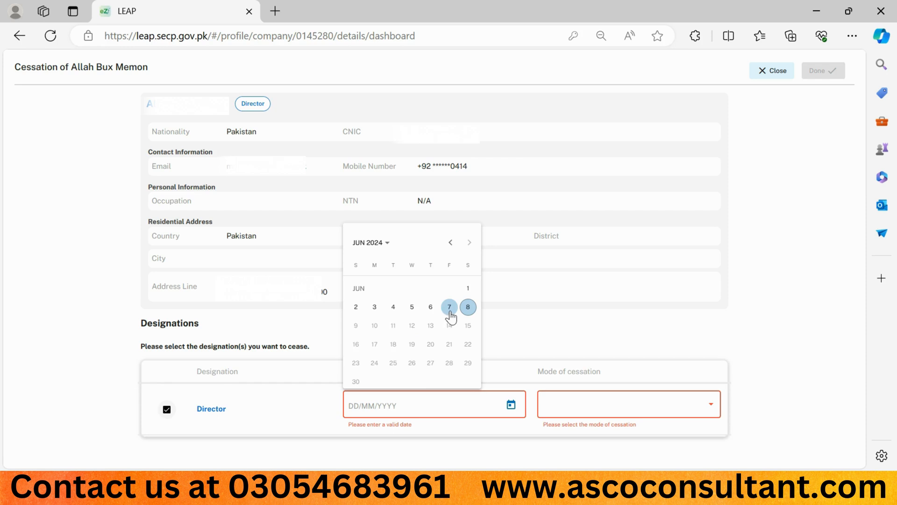
{"action": "left_click", "coordinate": [449, 308]}
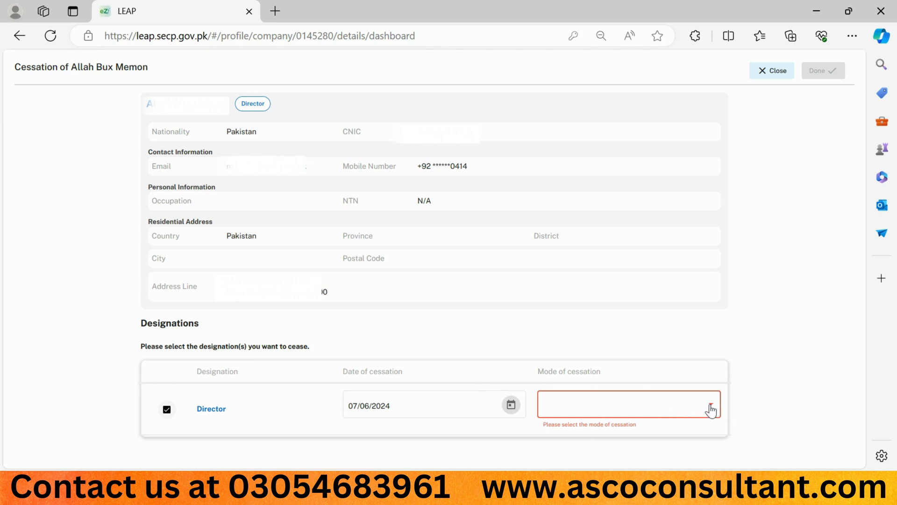
Look over the available modes of cessation and choose Resigned for the Director designation
{"action": "left_click", "coordinate": [711, 407]}
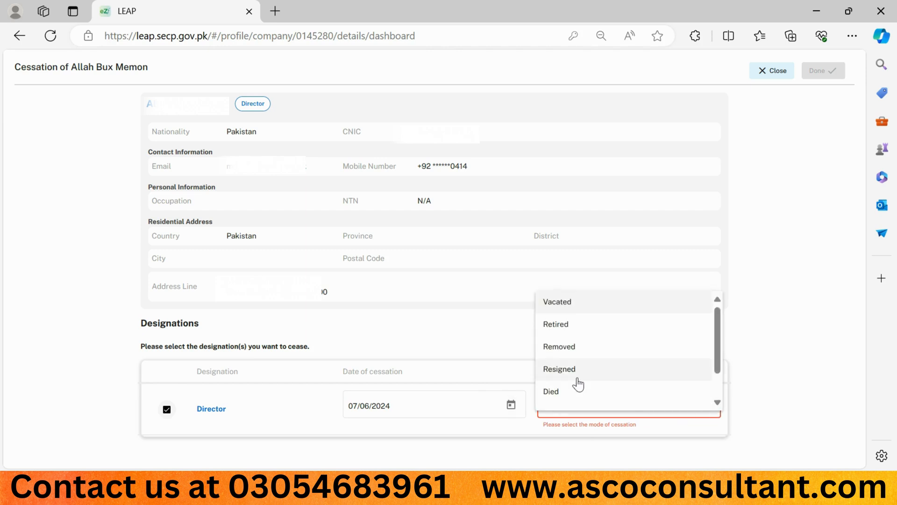
{"action": "scroll", "coordinate": [581, 374], "scroll_direction": "down", "scroll_amount": 2}
{"action": "scroll", "coordinate": [581, 374], "scroll_direction": "up", "scroll_amount": 2}
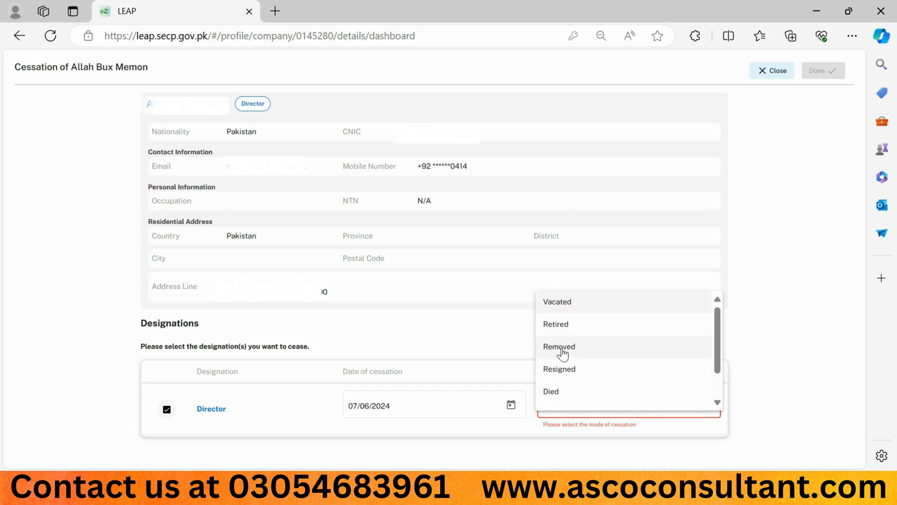
{"action": "scroll", "coordinate": [562, 380], "scroll_direction": "down", "scroll_amount": 2}
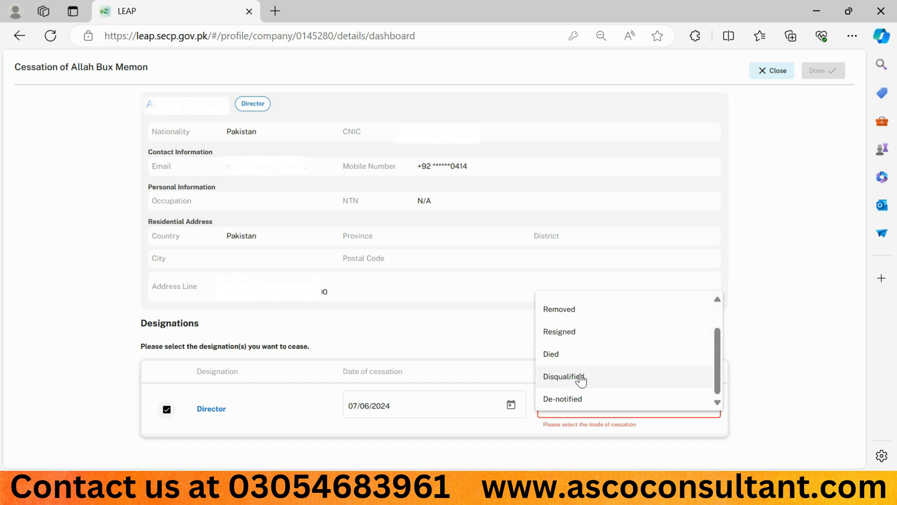
{"action": "scroll", "coordinate": [597, 368], "scroll_direction": "up", "scroll_amount": 1}
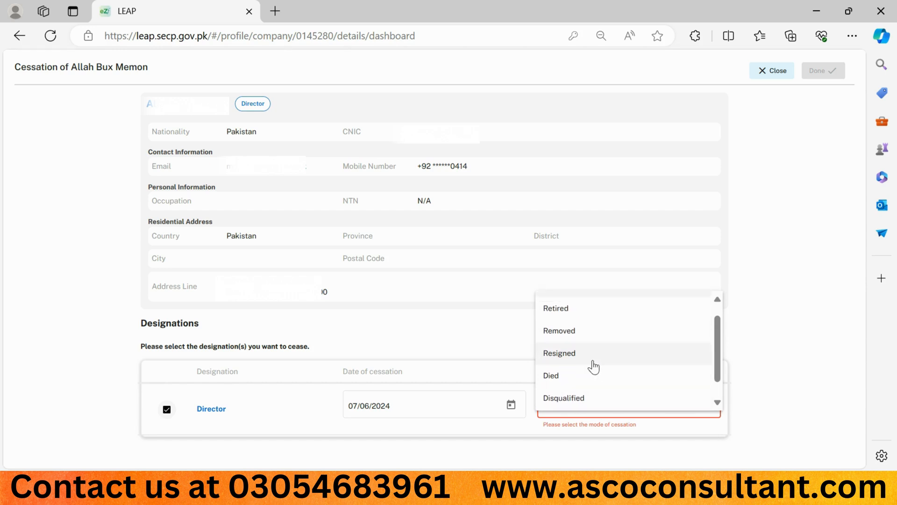
{"action": "left_click", "coordinate": [559, 353]}
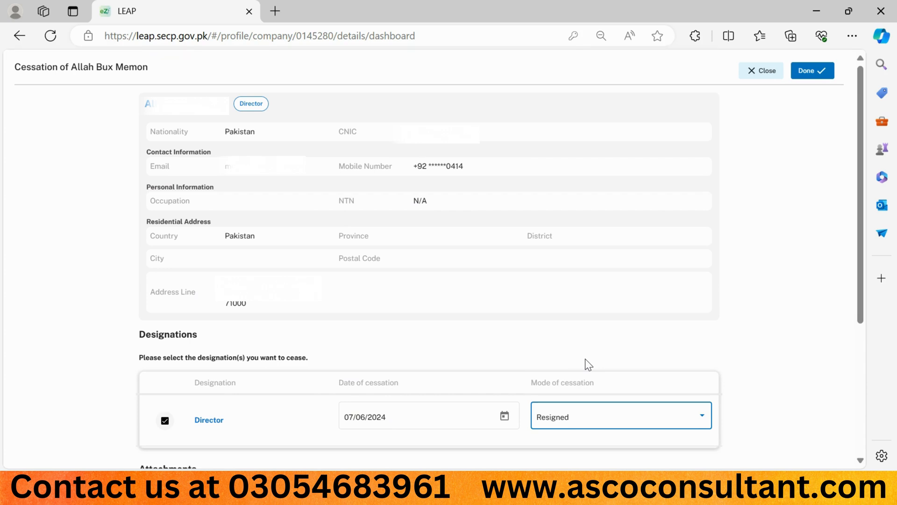
Switch to the resignation document in Word, read the letter from its date to the signature block, and close it
{"action": "scroll", "coordinate": [588, 365], "scroll_direction": "down", "scroll_amount": 4}
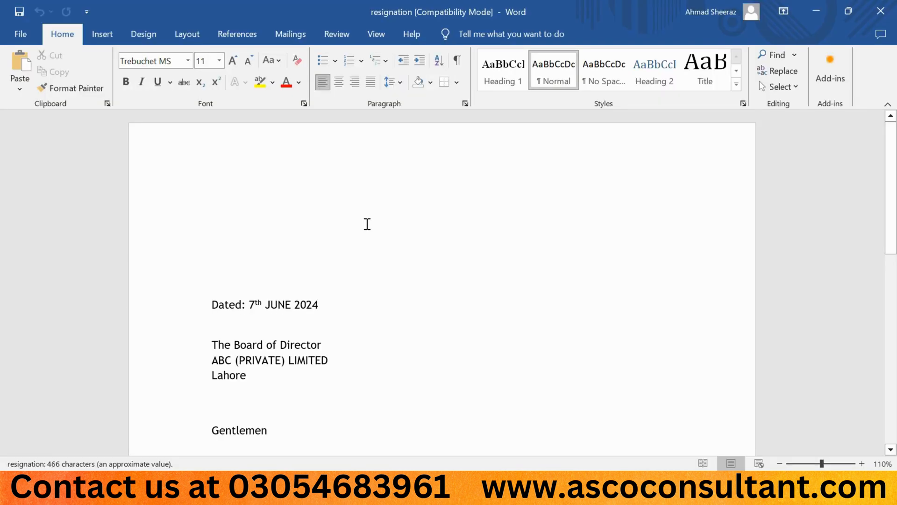
{"action": "scroll", "coordinate": [367, 224], "scroll_direction": "down", "scroll_amount": 1}
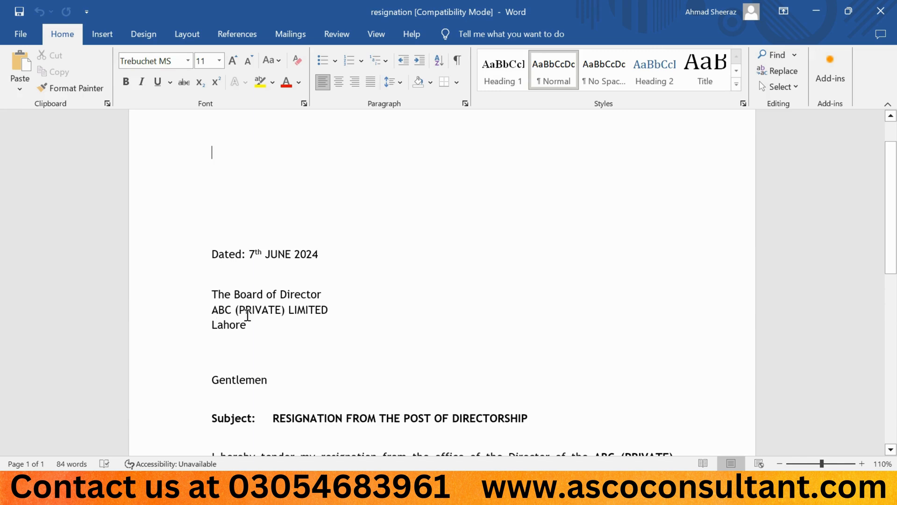
{"action": "scroll", "coordinate": [255, 317], "scroll_direction": "down", "scroll_amount": 2}
{"action": "scroll", "coordinate": [255, 317], "scroll_direction": "down", "scroll_amount": 1}
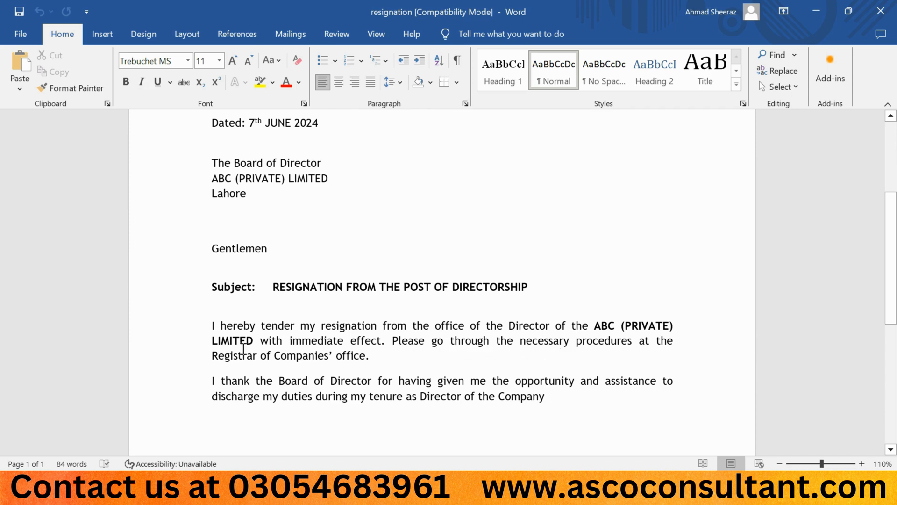
{"action": "scroll", "coordinate": [318, 357], "scroll_direction": "down", "scroll_amount": 1}
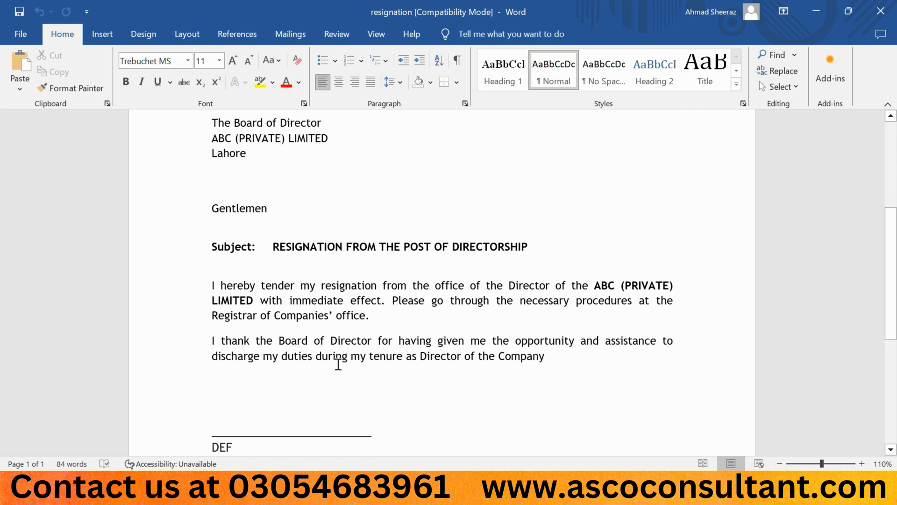
{"action": "scroll", "coordinate": [338, 364], "scroll_direction": "down", "scroll_amount": 3}
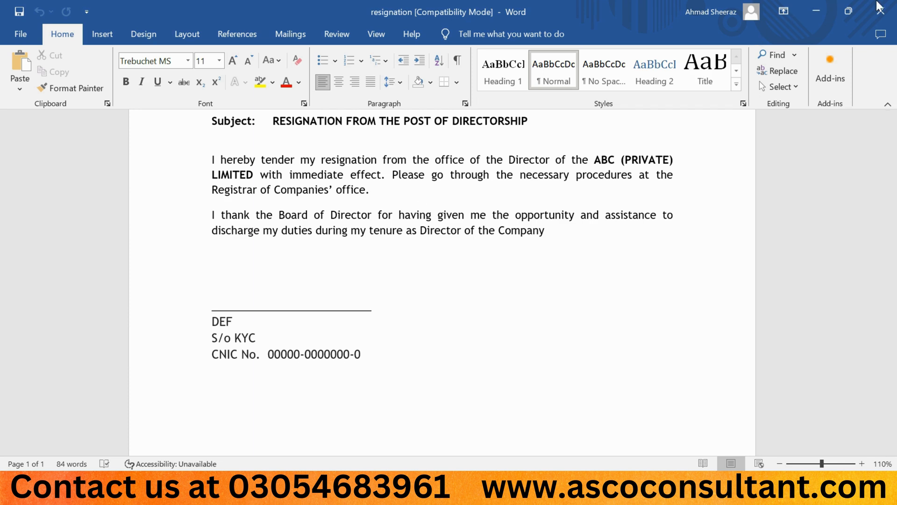
{"action": "left_click", "coordinate": [890, 11]}
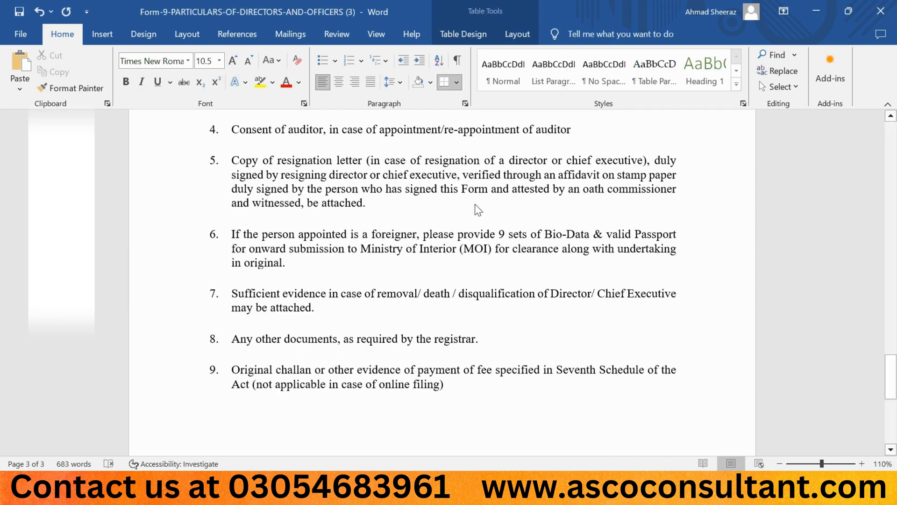
Open the Affidavit- document from the Resignation folder and read its declaration and signatory sections
{"action": "key", "text": "alt+Tab"}
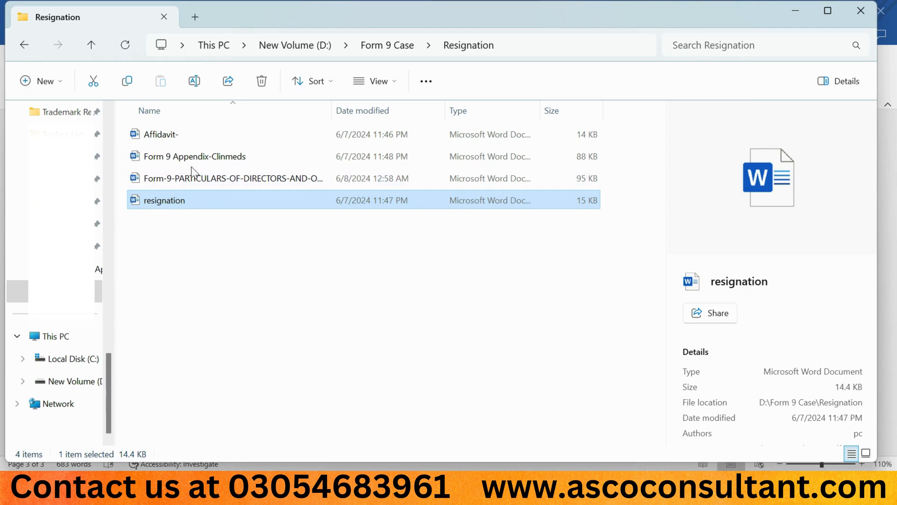
{"action": "double_click", "coordinate": [179, 140]}
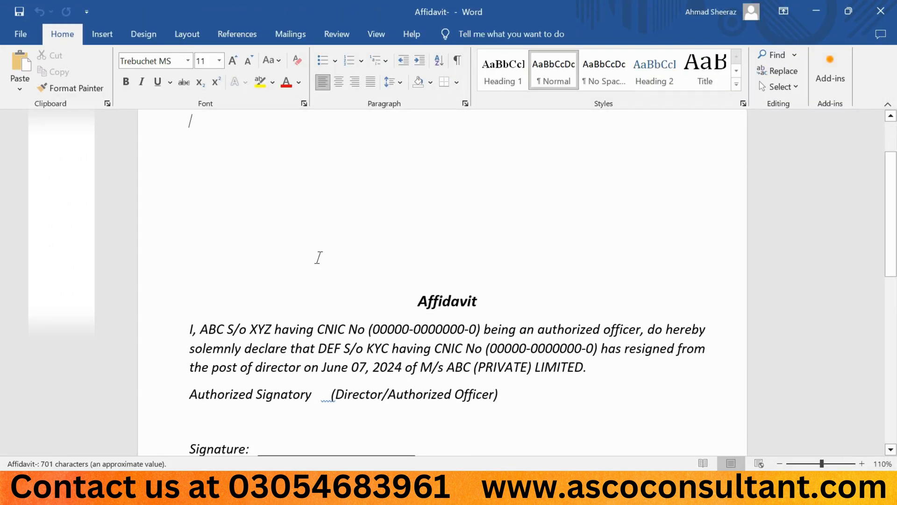
{"action": "scroll", "coordinate": [318, 258], "scroll_direction": "down", "scroll_amount": 2}
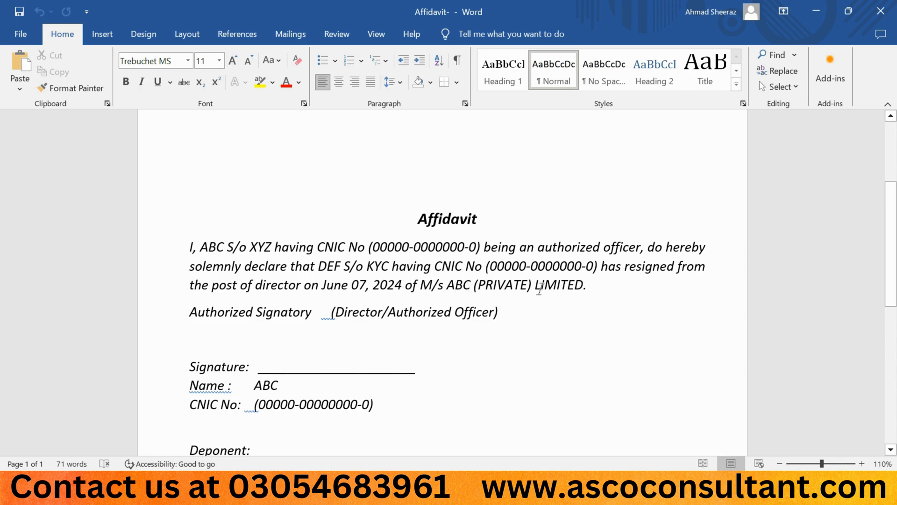
{"action": "left_click_drag", "start_coordinate": [448, 285], "coordinate": [464, 285]}
{"action": "left_click", "coordinate": [464, 285]}
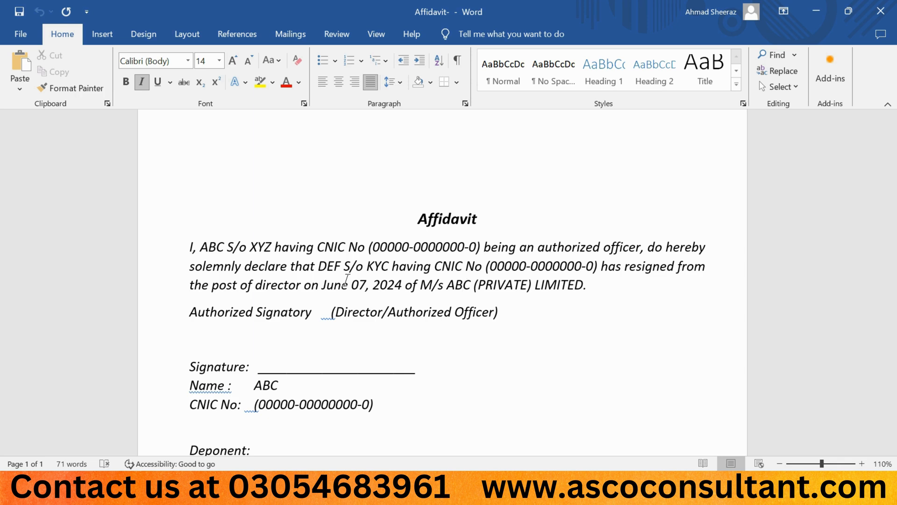
{"action": "scroll", "coordinate": [346, 279], "scroll_direction": "down", "scroll_amount": 2}
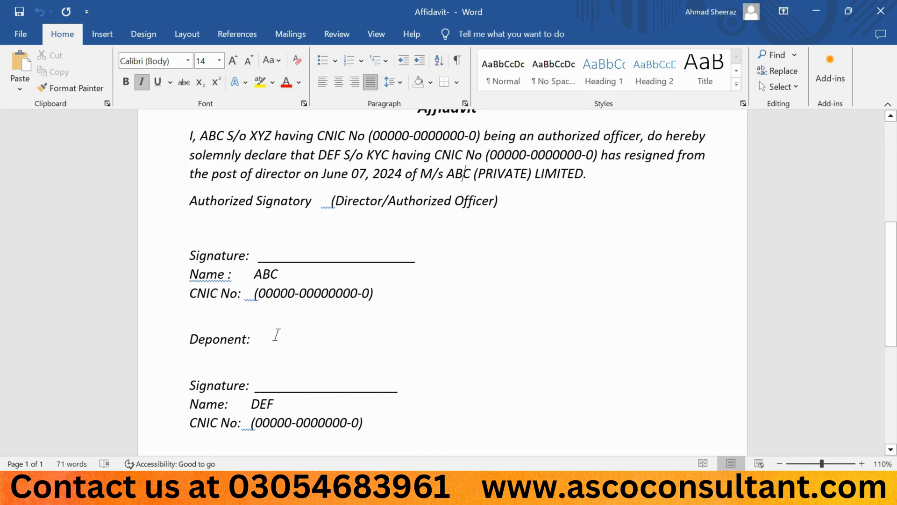
{"action": "scroll", "coordinate": [277, 335], "scroll_direction": "down", "scroll_amount": 1}
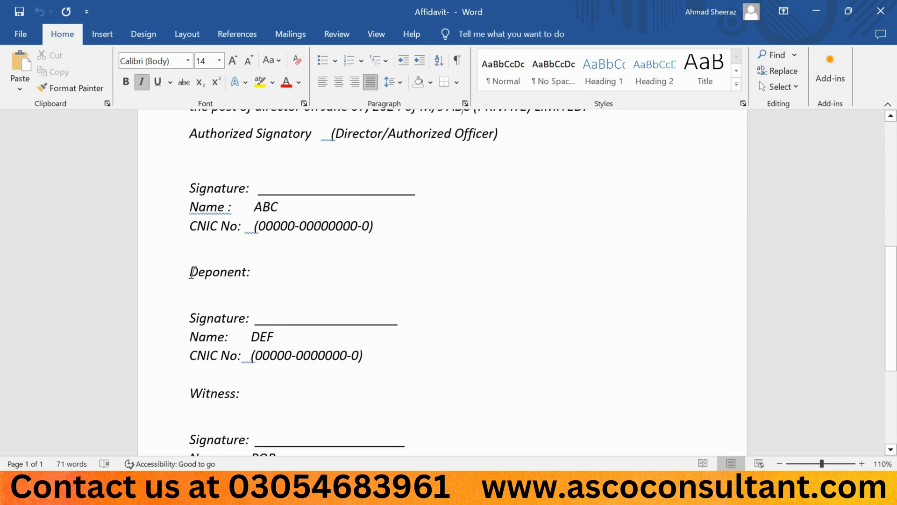
Add the word "leaver" beside the Deponent heading in the affidavit and view the witness section
{"action": "left_click", "coordinate": [262, 272]}
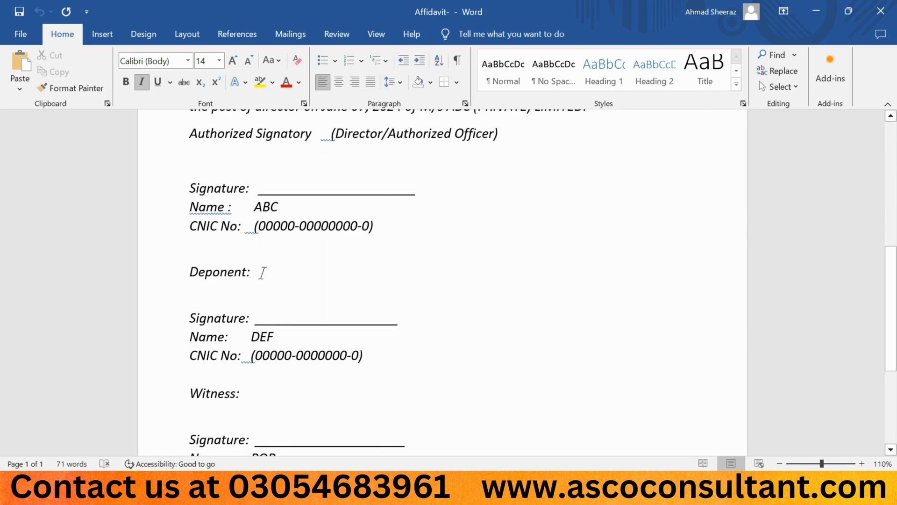
{"action": "type", "text": "leabi"}
{"action": "key", "text": "BackSpace"}
{"action": "key", "text": "BackSpace"}
{"action": "key", "text": "BackSpace"}
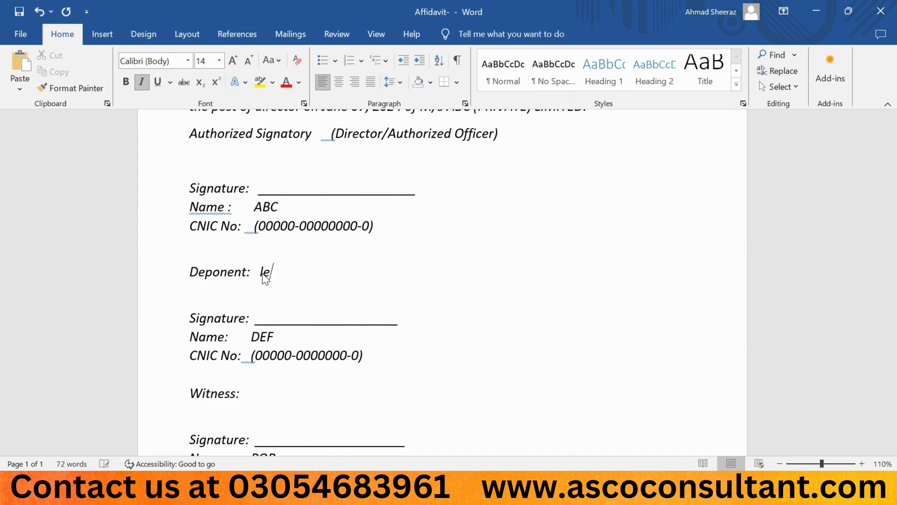
{"action": "type", "text": "aver"}
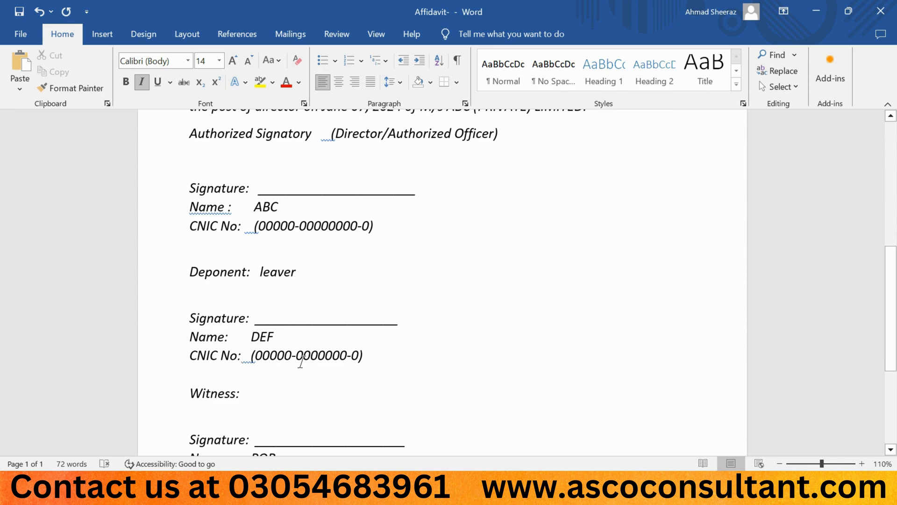
{"action": "scroll", "coordinate": [301, 361], "scroll_direction": "down", "scroll_amount": 3}
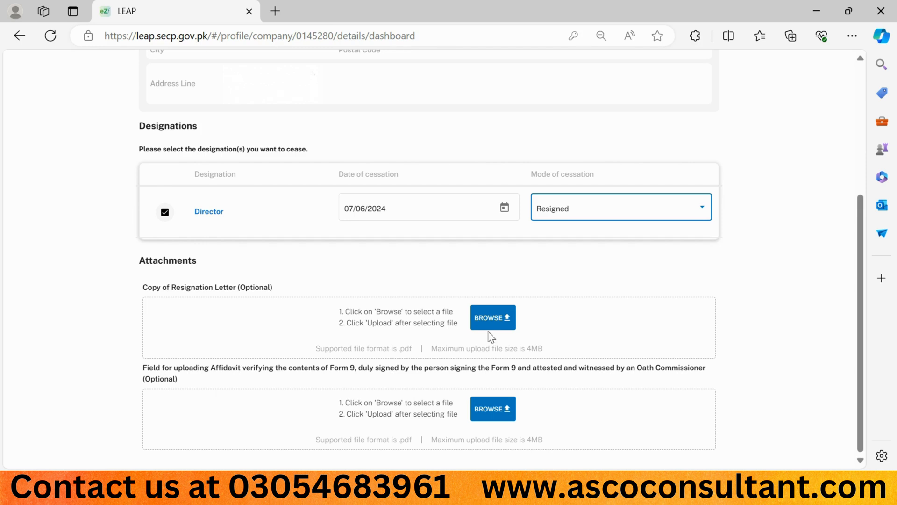
Switch to the LEAP portal and upload the Resignation Letter PDF as the Copy of Resignation Letter attachment
{"action": "left_click", "coordinate": [493, 318]}
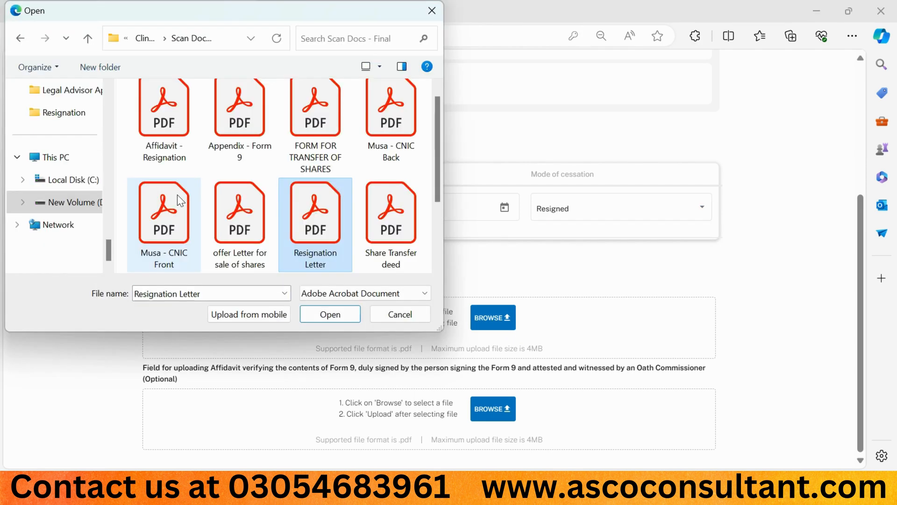
{"action": "double_click", "coordinate": [315, 220]}
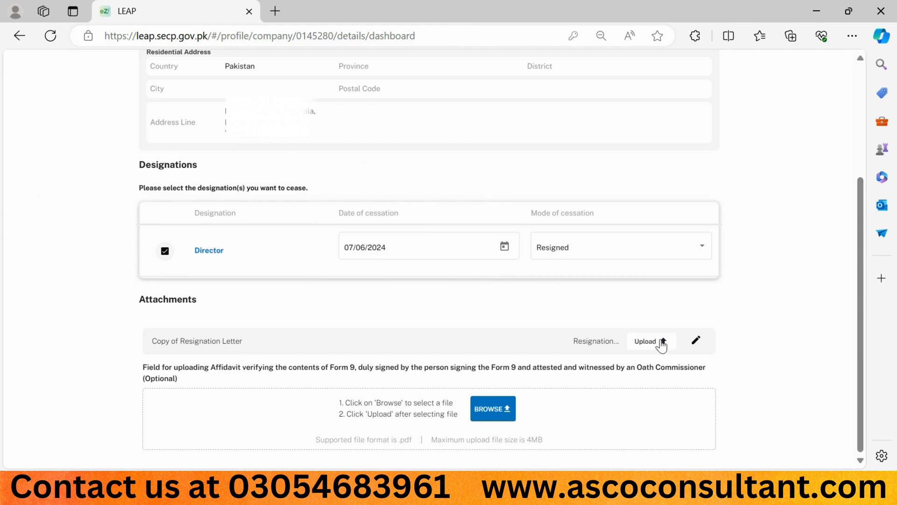
{"action": "left_click", "coordinate": [659, 341]}
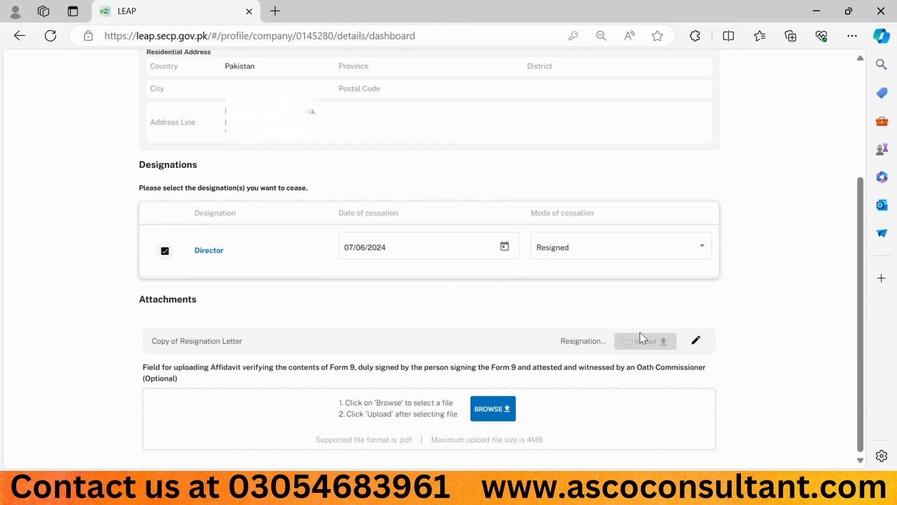